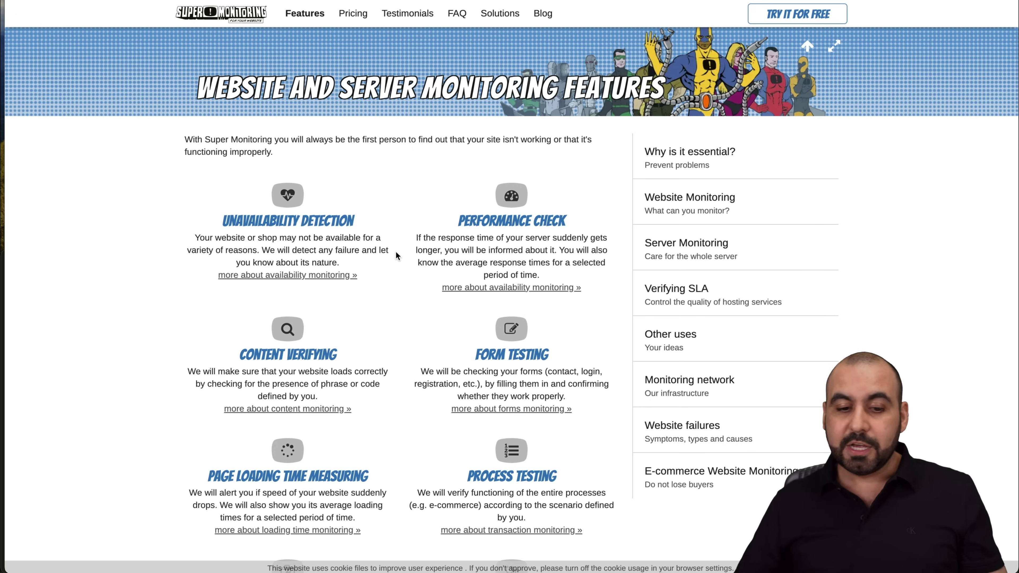
Scroll the Features page down to the Webhooks and Super Monitoring API entries
{"action": "scroll", "coordinate": [401, 263], "scroll_direction": "down", "scroll_amount": 3}
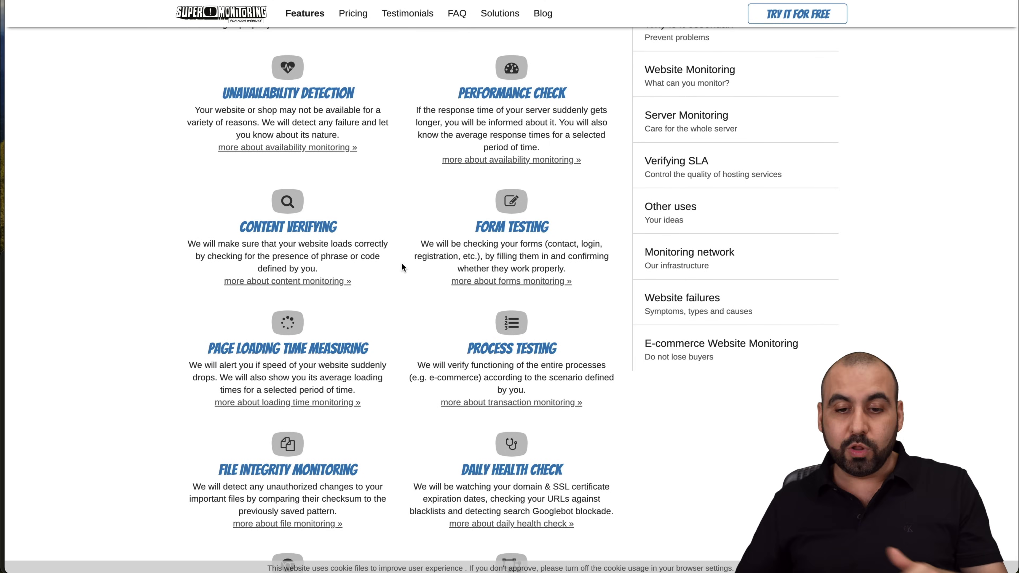
{"action": "scroll", "coordinate": [401, 263], "scroll_direction": "down", "scroll_amount": 10}
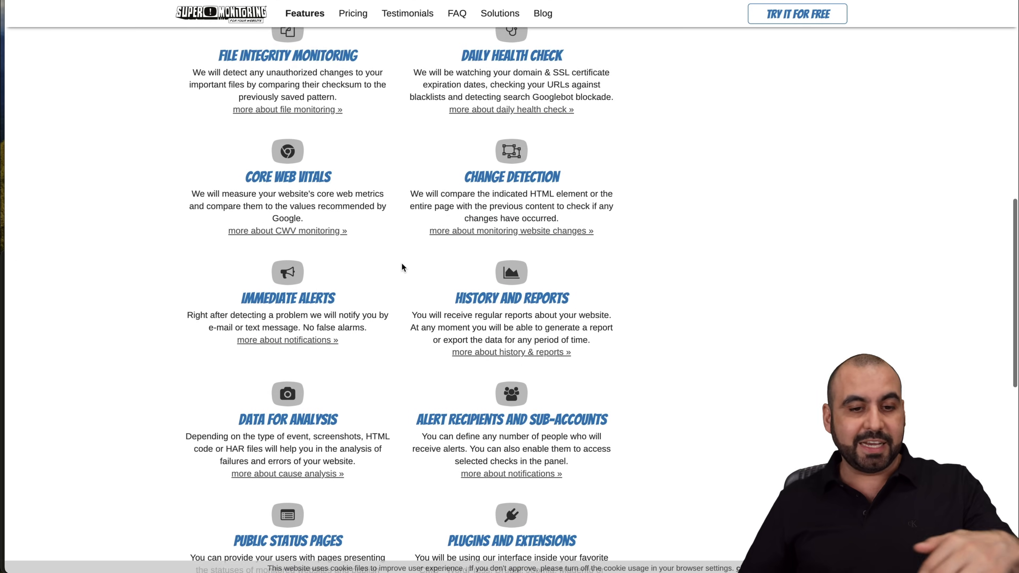
{"action": "scroll", "coordinate": [402, 267], "scroll_direction": "down", "scroll_amount": 7}
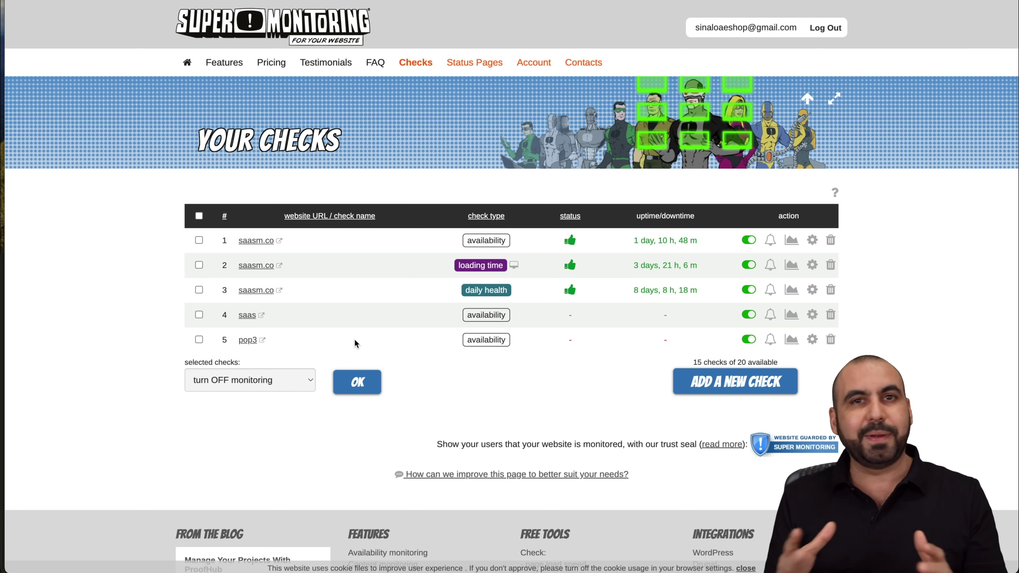
Start a new check with the https URL test.com
{"action": "left_click", "coordinate": [717, 385]}
{"action": "scroll", "coordinate": [430, 246], "scroll_direction": "down", "scroll_amount": 5}
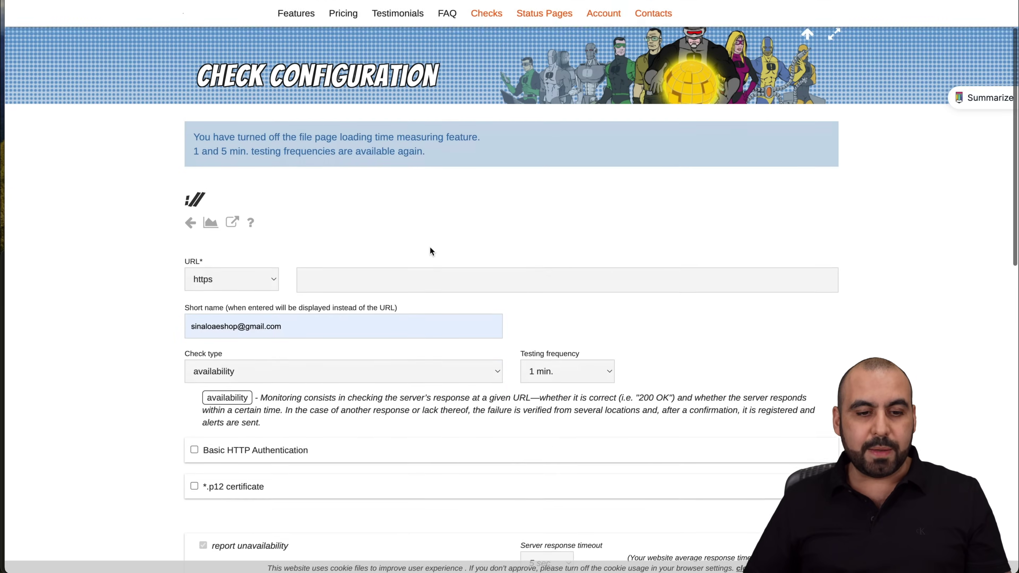
{"action": "scroll", "coordinate": [430, 249], "scroll_direction": "down", "scroll_amount": 1}
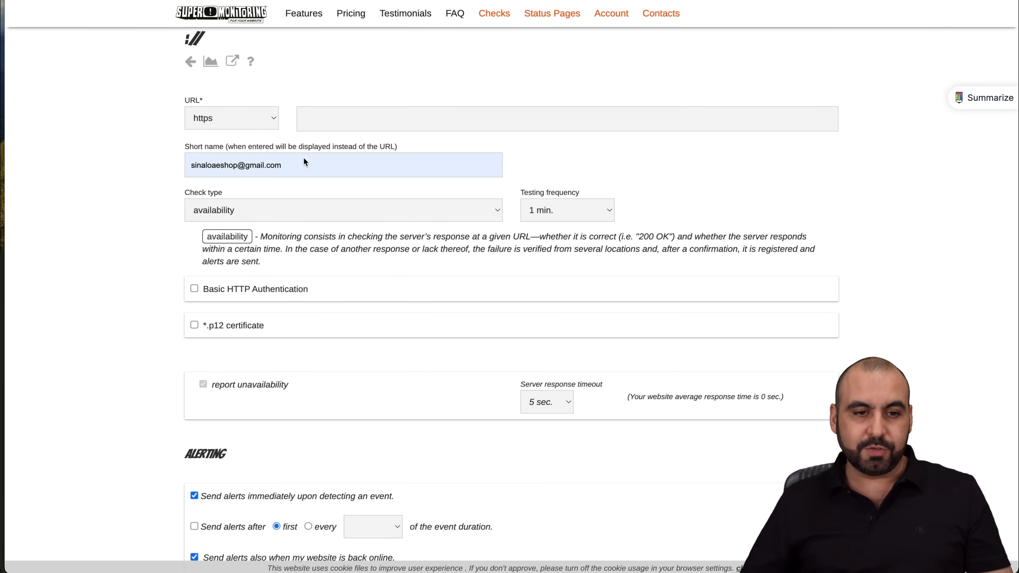
{"action": "left_click", "coordinate": [265, 118]}
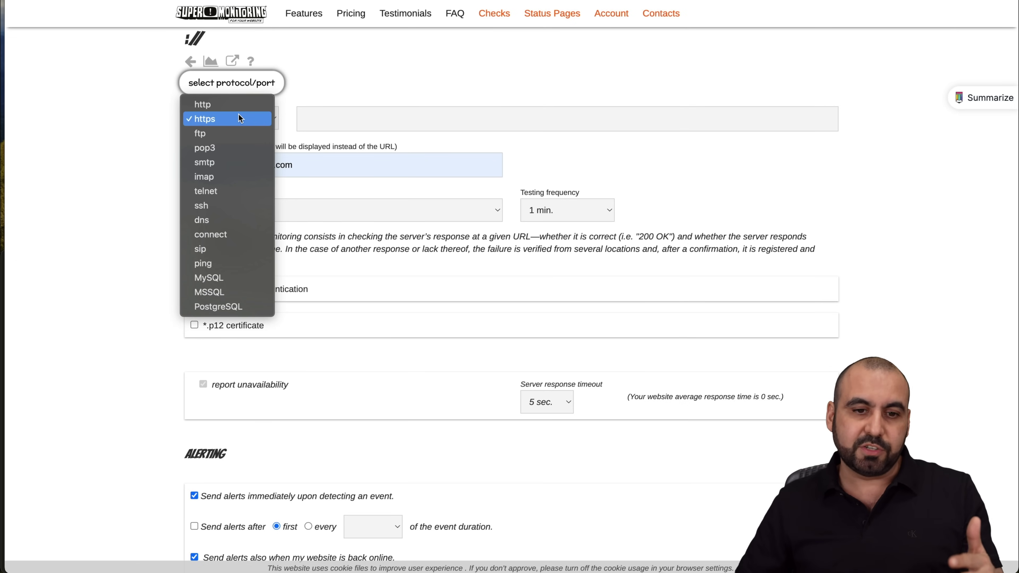
{"action": "left_click", "coordinate": [340, 120]}
{"action": "type", "text": "test.com"}
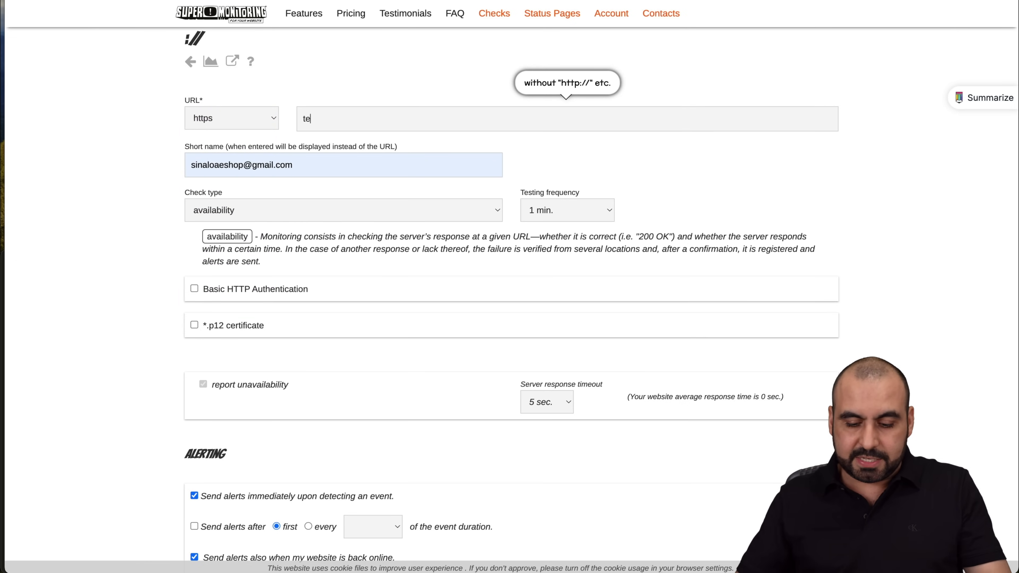
Replace the autofilled short name with 'test website' and review the check types
{"action": "left_click", "coordinate": [292, 162]}
{"action": "key", "text": "ctrl+a"}
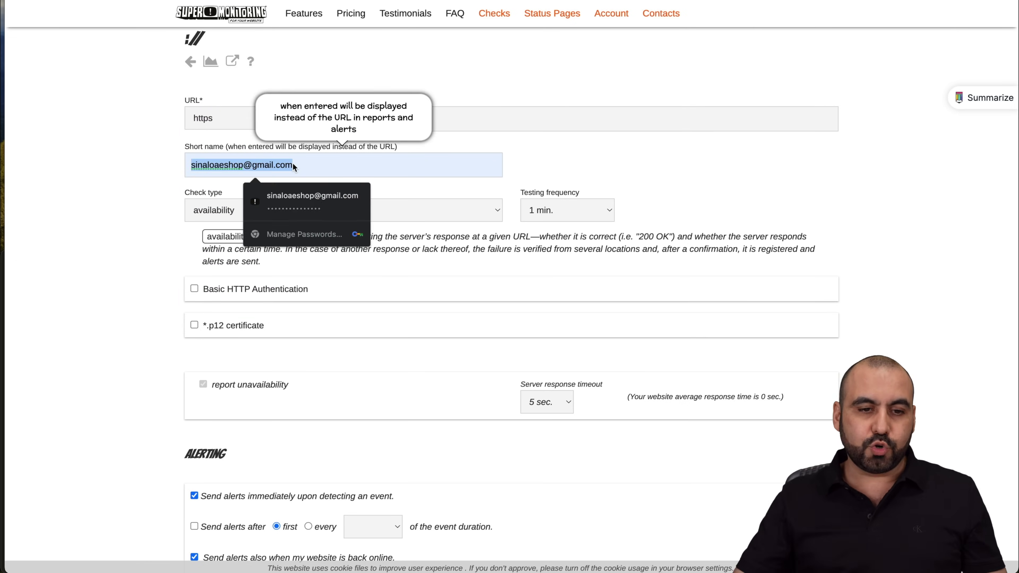
{"action": "key", "text": "BackSpace"}
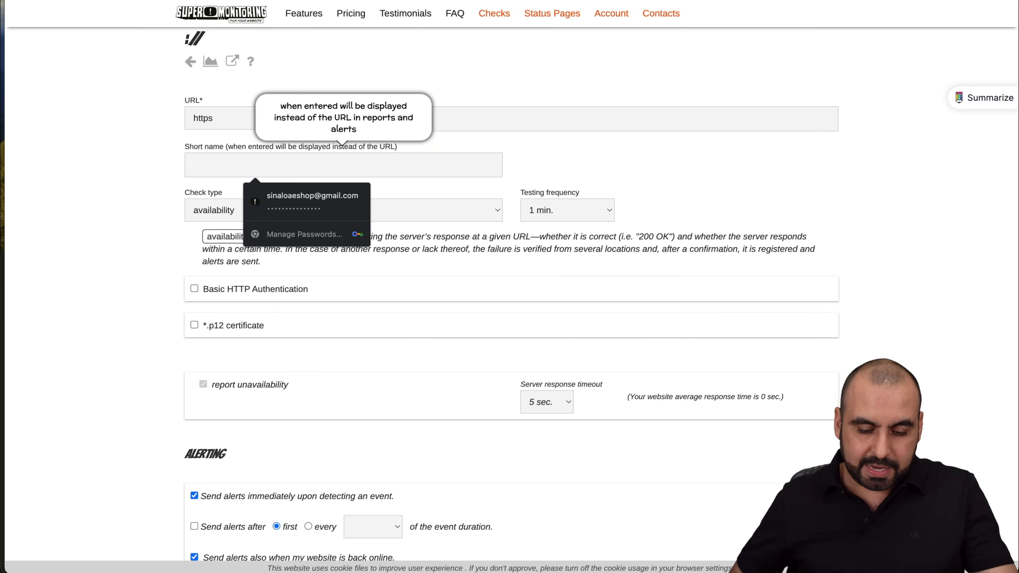
{"action": "type", "text": "test website"}
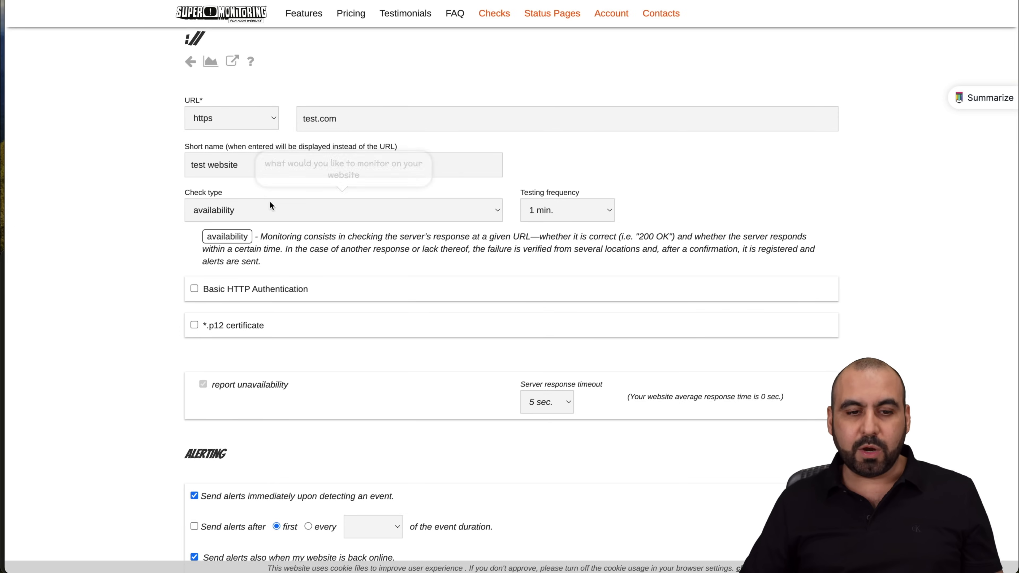
{"action": "left_click", "coordinate": [286, 211]}
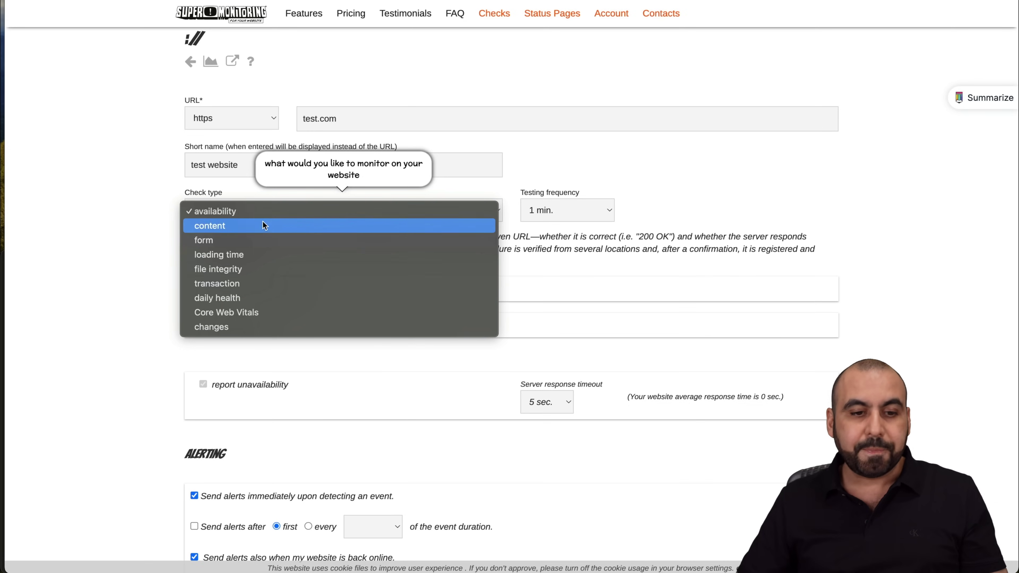
{"action": "left_click", "coordinate": [236, 213]}
{"action": "left_click", "coordinate": [571, 208]}
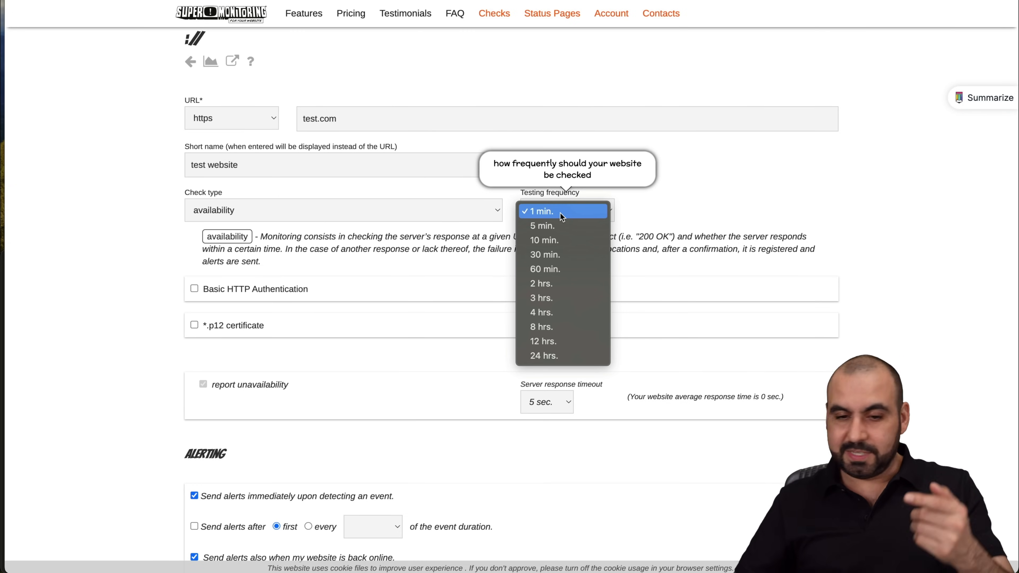
{"action": "left_click", "coordinate": [686, 273]}
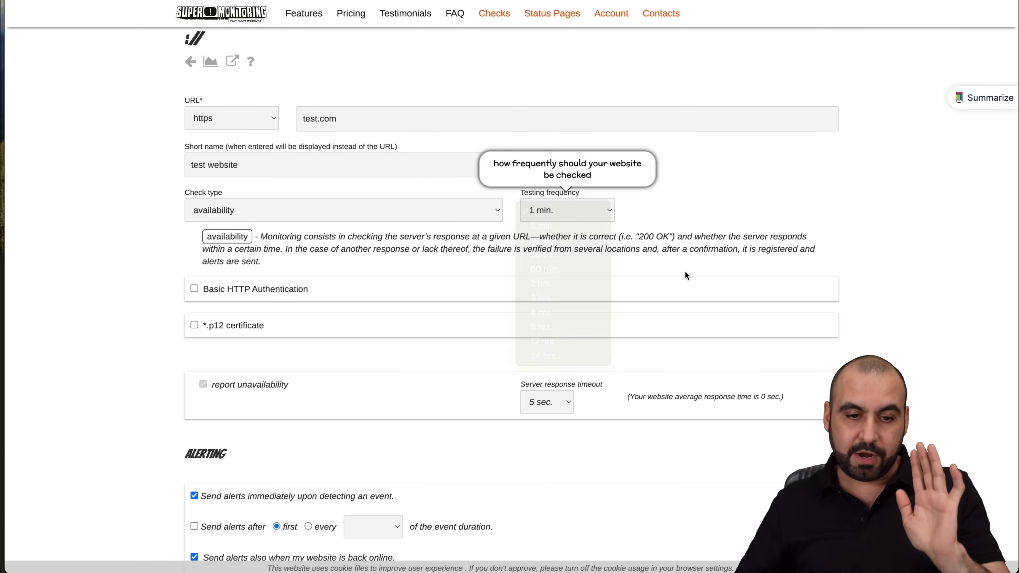
{"action": "scroll", "coordinate": [509, 239], "scroll_direction": "down", "scroll_amount": 3}
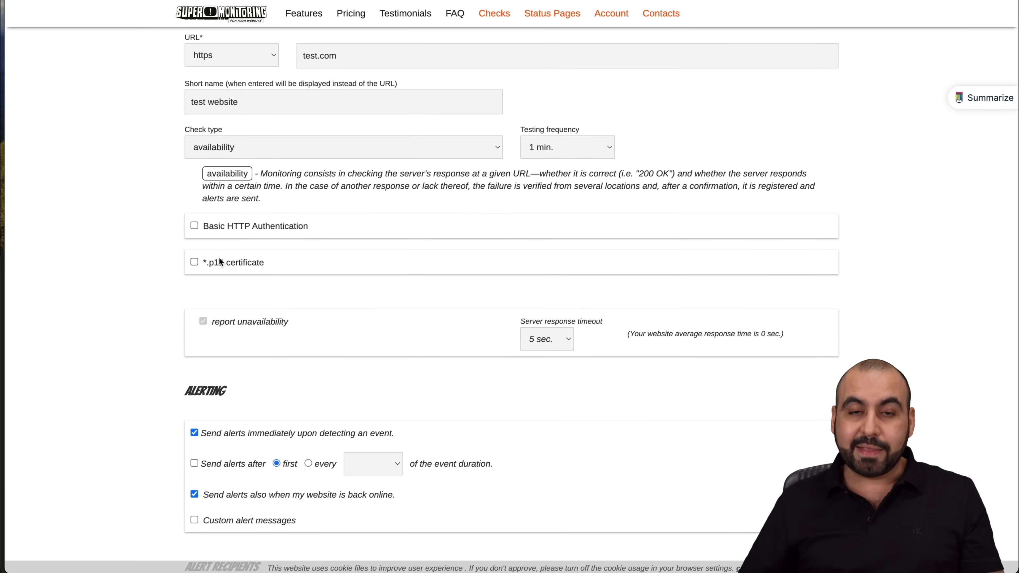
{"action": "scroll", "coordinate": [271, 269], "scroll_direction": "down", "scroll_amount": 3}
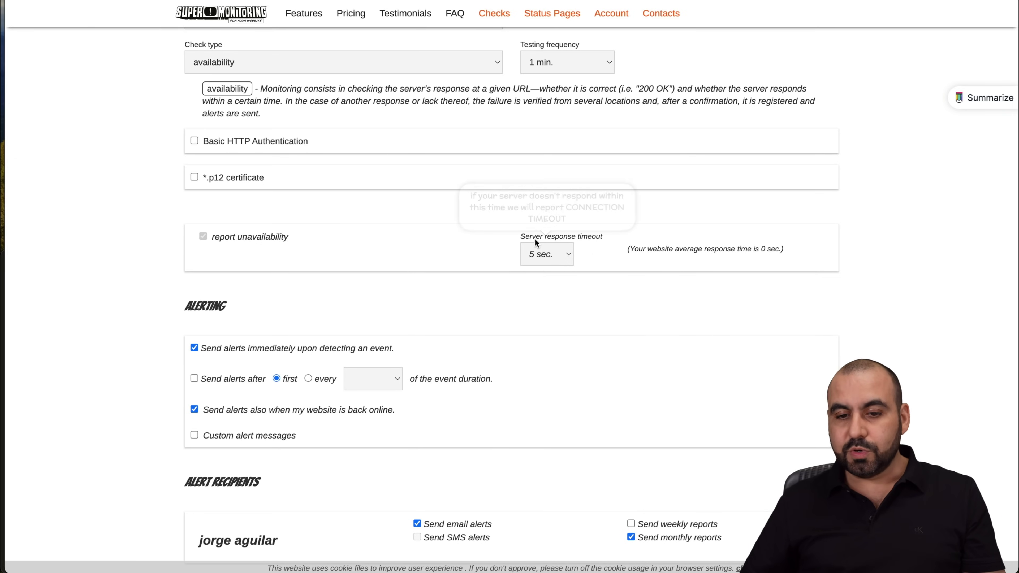
{"action": "left_click", "coordinate": [558, 252]}
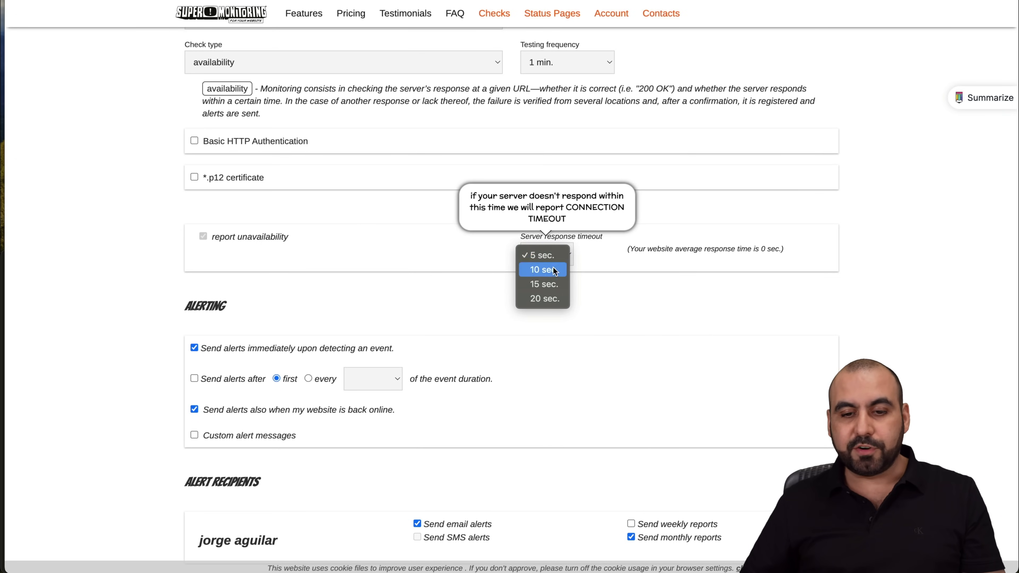
{"action": "left_click", "coordinate": [606, 283]}
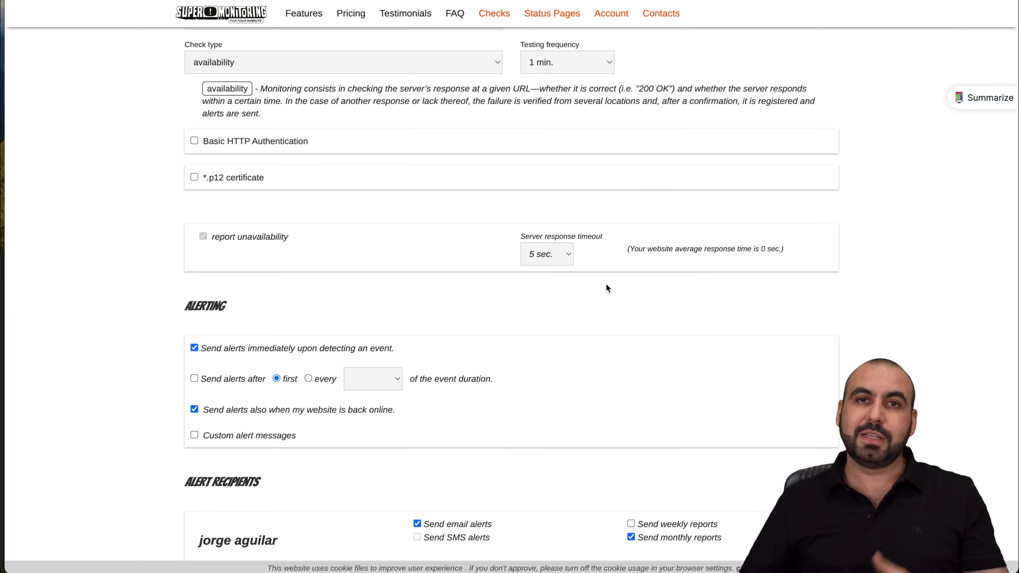
{"action": "scroll", "coordinate": [606, 283], "scroll_direction": "down", "scroll_amount": 4}
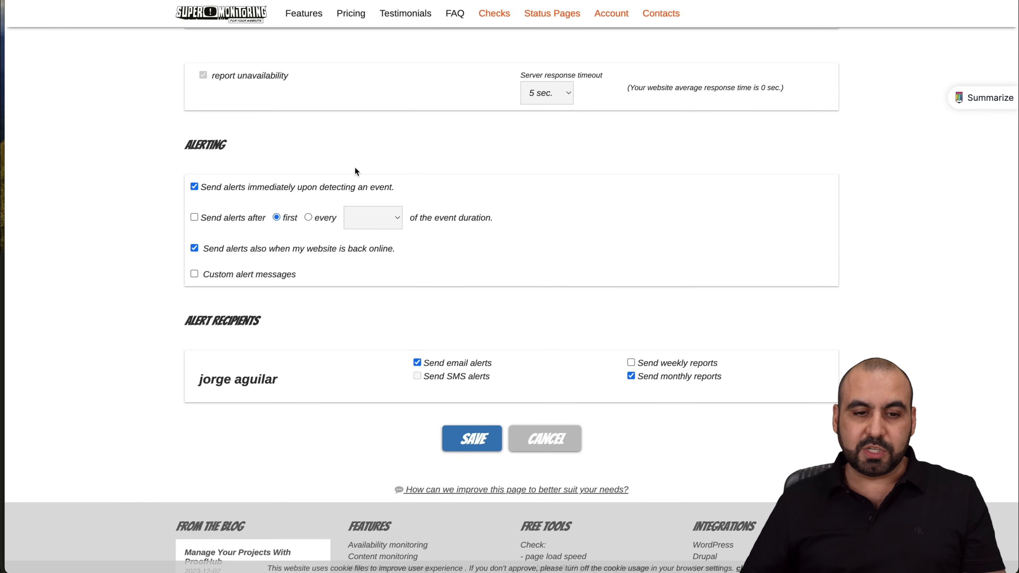
{"action": "left_click", "coordinate": [373, 189]}
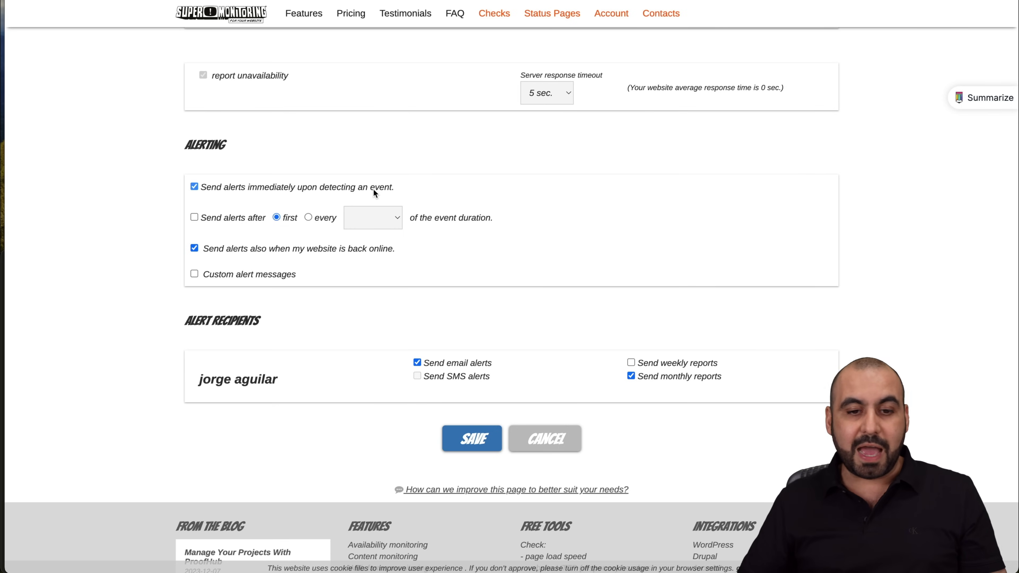
{"action": "left_click", "coordinate": [371, 188]}
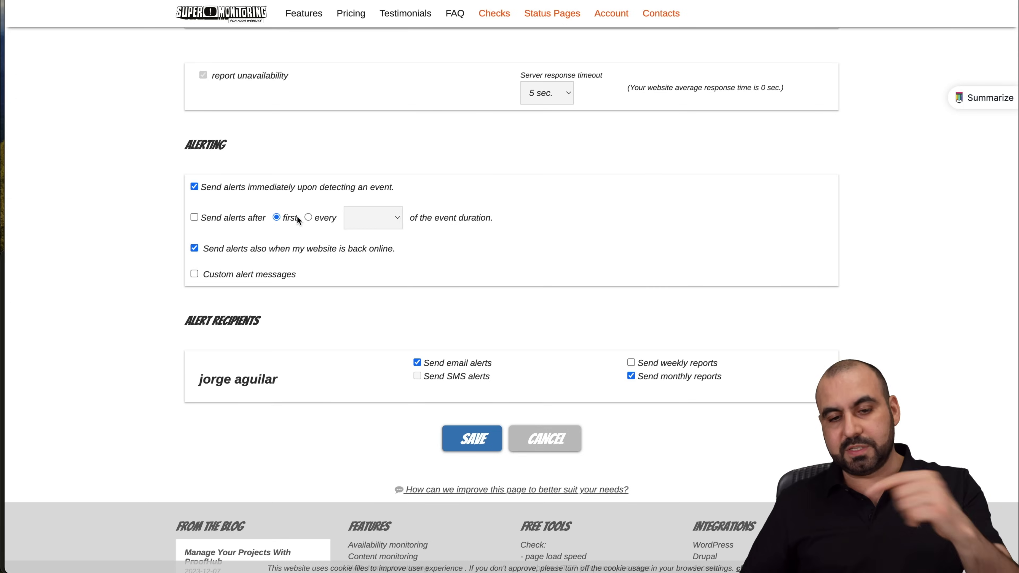
{"action": "left_click", "coordinate": [372, 219]}
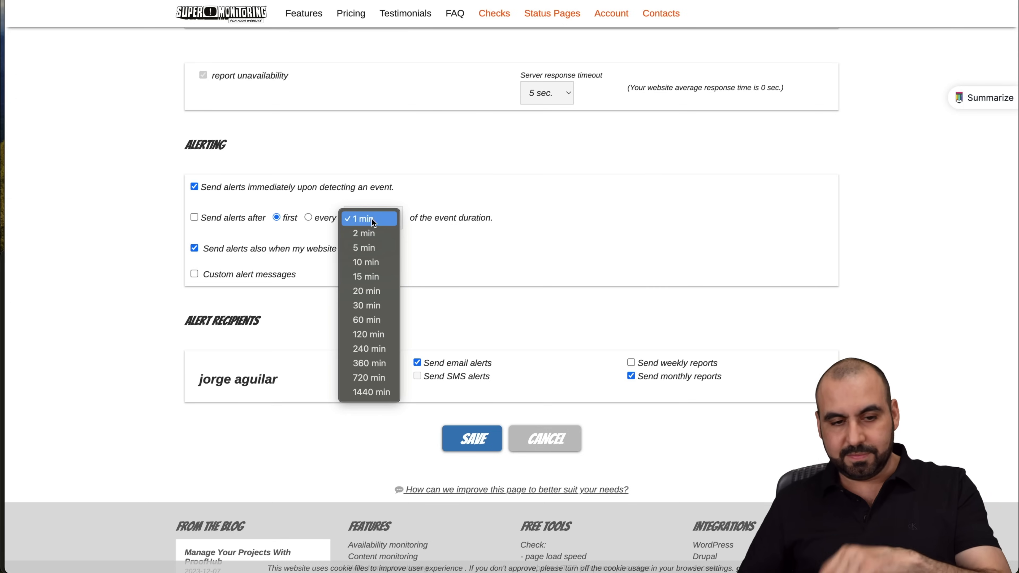
{"action": "left_click", "coordinate": [467, 233]}
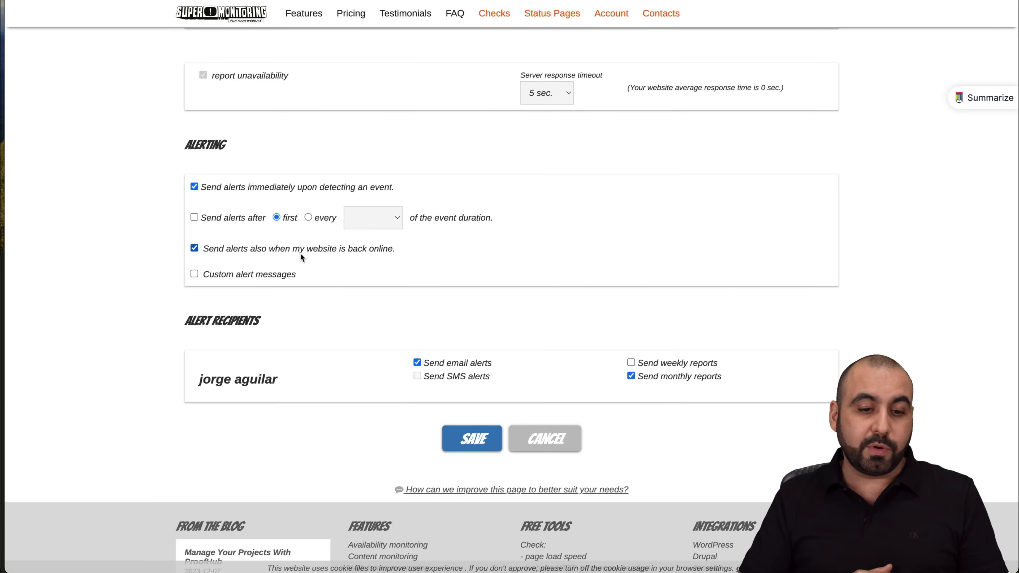
Enable custom alert messages, view the long-event and event-end message fields, and save the check
{"action": "left_click", "coordinate": [194, 274]}
{"action": "scroll", "coordinate": [312, 338], "scroll_direction": "down", "scroll_amount": 3}
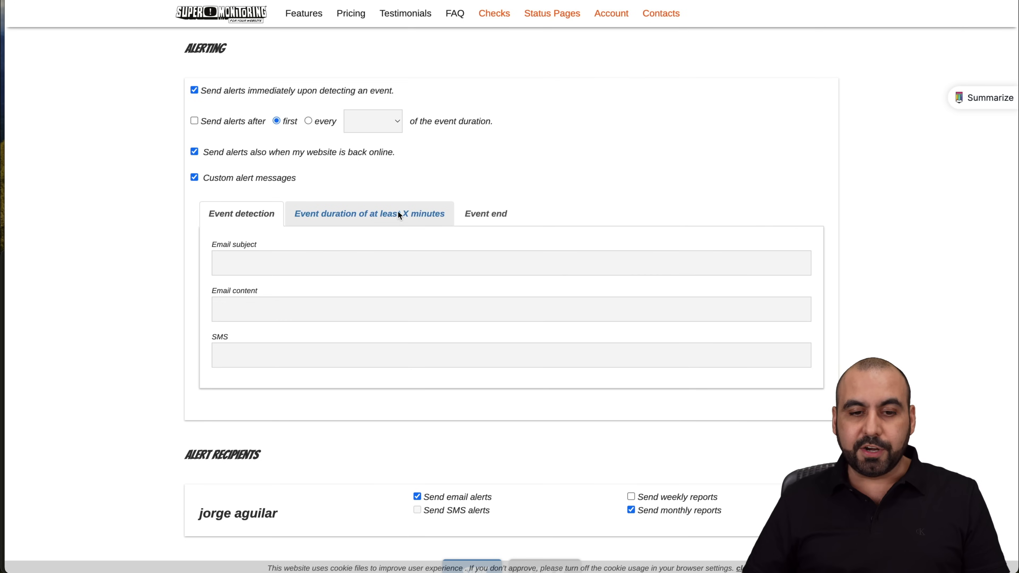
{"action": "left_click", "coordinate": [347, 217]}
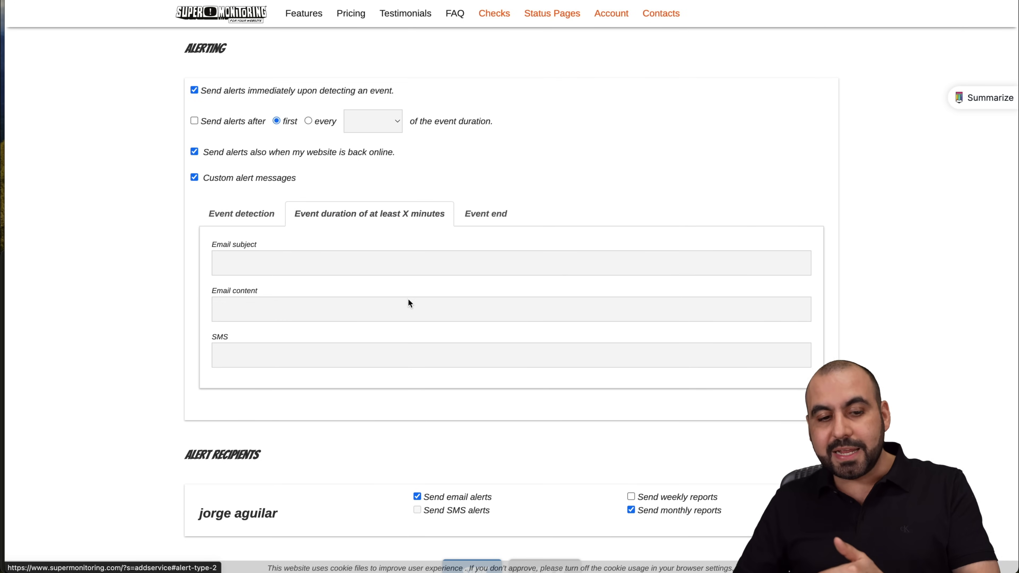
{"action": "left_click", "coordinate": [496, 212]}
{"action": "scroll", "coordinate": [540, 372], "scroll_direction": "down", "scroll_amount": 4}
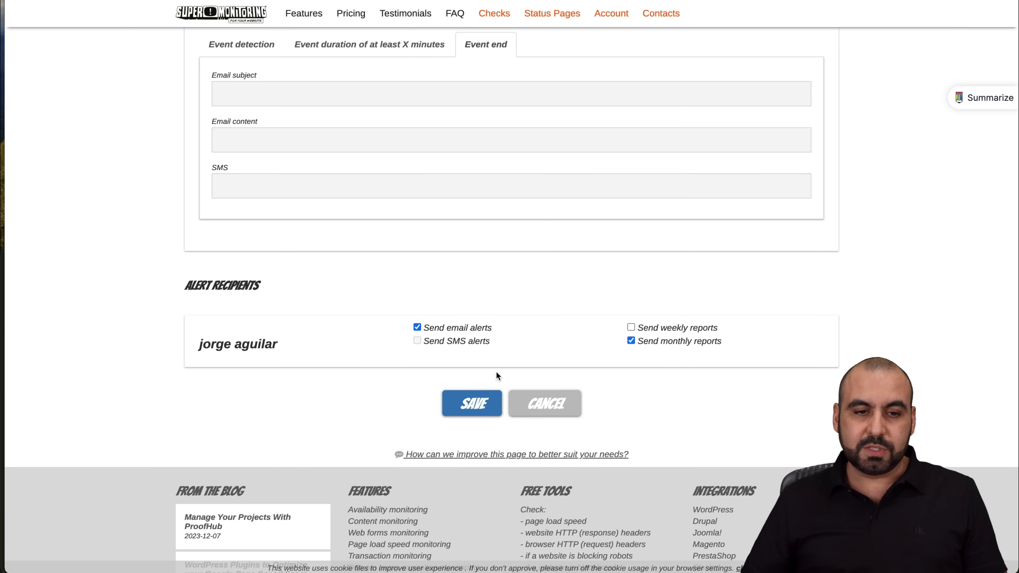
{"action": "left_click", "coordinate": [490, 404]}
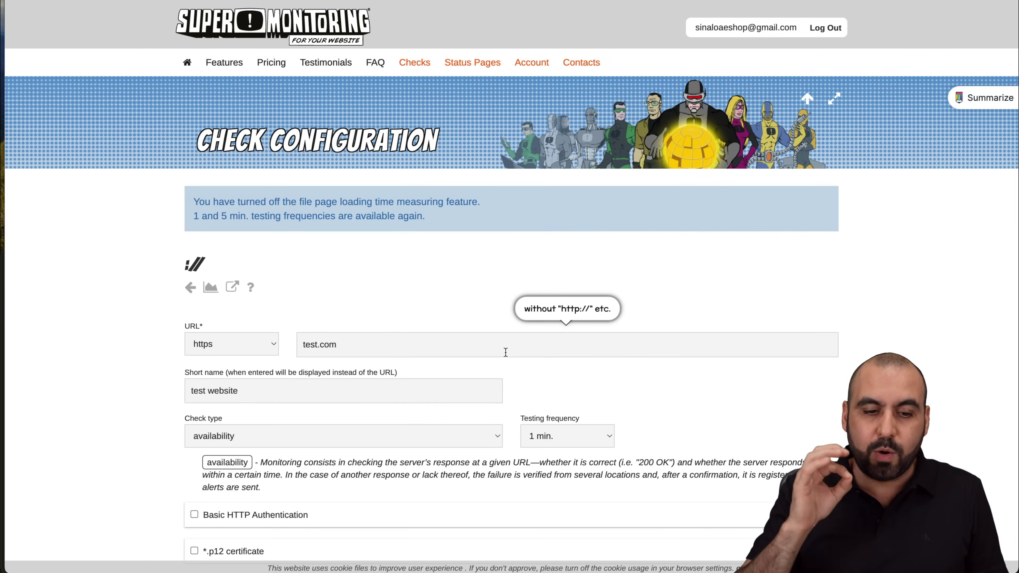
Bring up the URL protocol options on the saved test.com check
{"action": "scroll", "coordinate": [505, 352], "scroll_direction": "down", "scroll_amount": 3}
{"action": "left_click", "coordinate": [267, 219]}
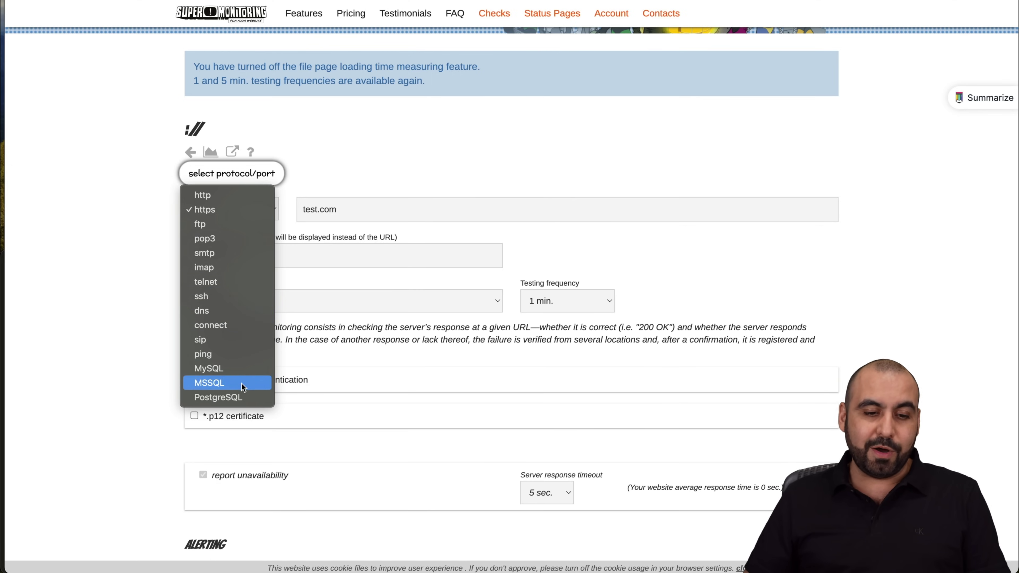
Change the test check's protocol to smtp and return to the Checks list
{"action": "left_click", "coordinate": [448, 244]}
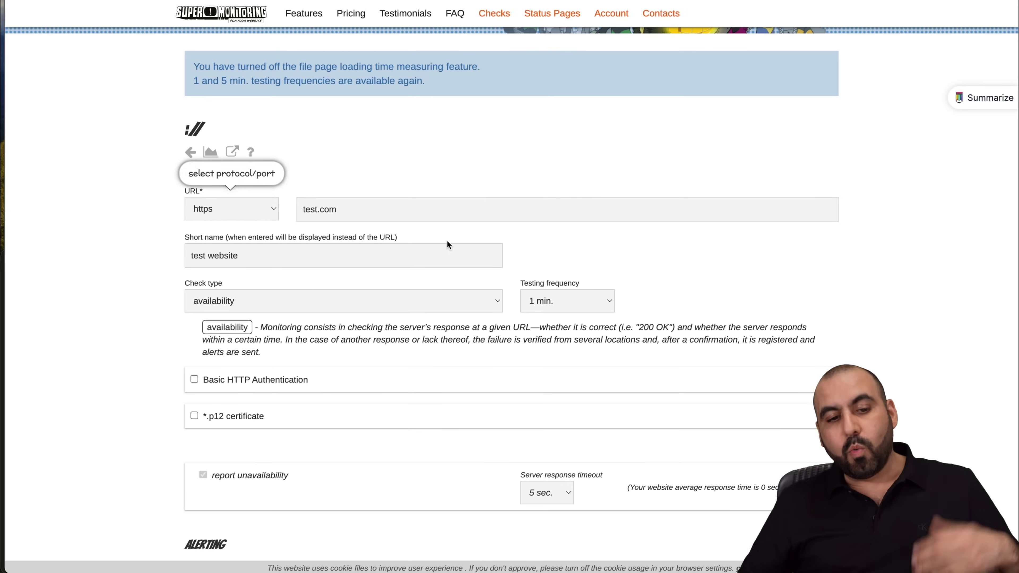
{"action": "left_click", "coordinate": [230, 207]}
{"action": "left_click", "coordinate": [233, 254]}
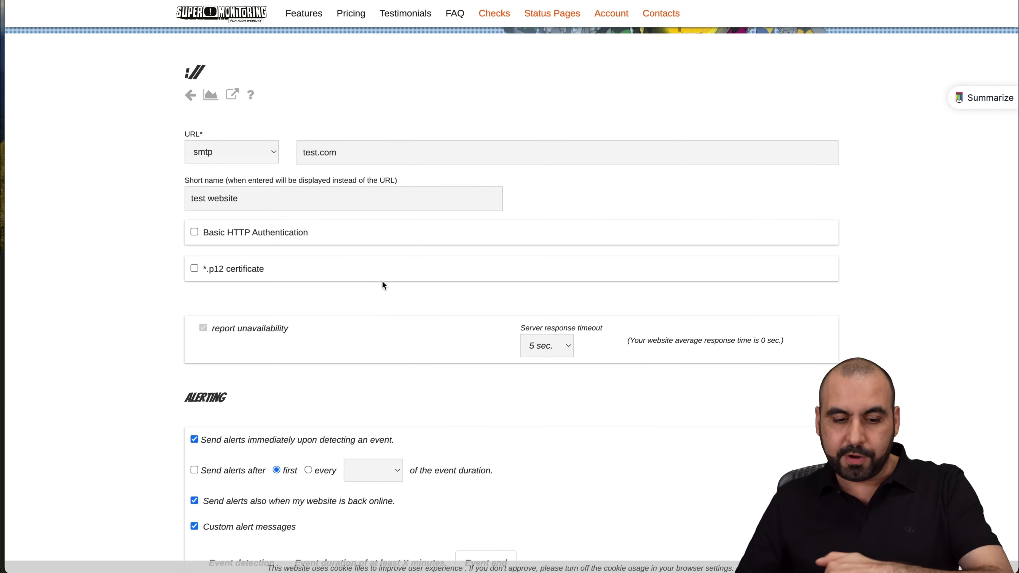
{"action": "scroll", "coordinate": [382, 280], "scroll_direction": "up", "scroll_amount": 4}
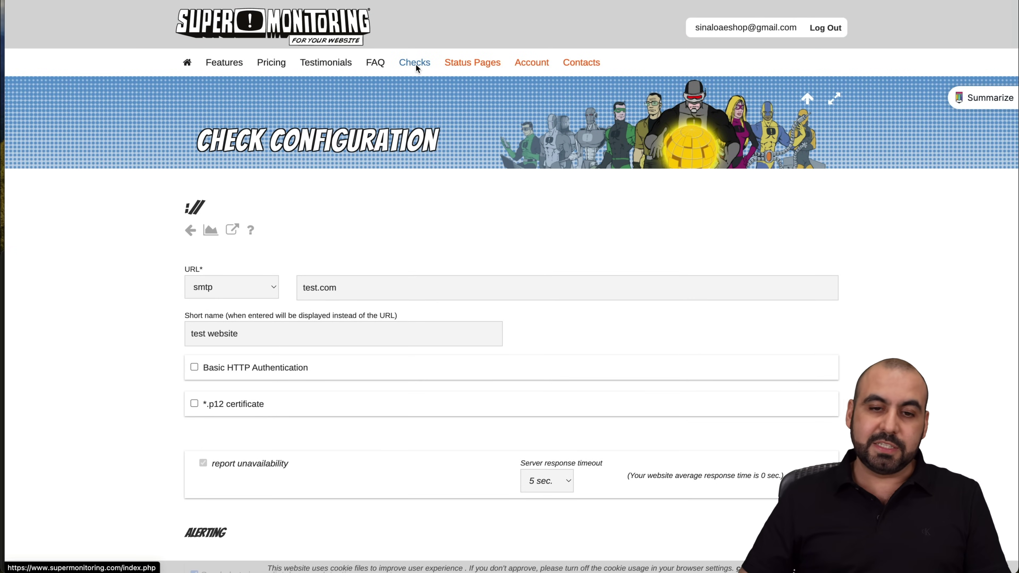
{"action": "left_click", "coordinate": [415, 68]}
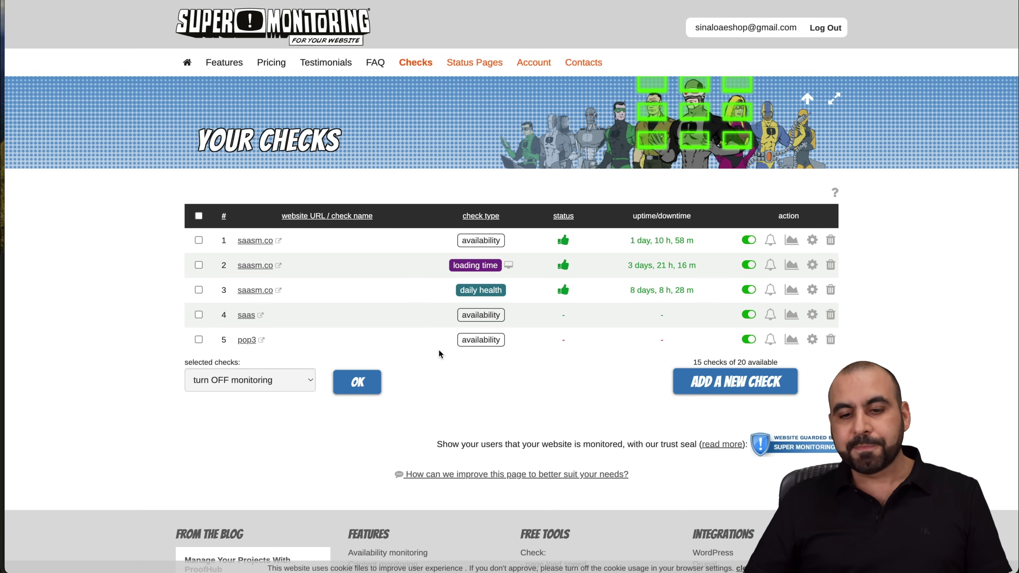
Review the saasm.co availability history: the 1-min HTTP 403 Forbidden event and 99.9978% uptime
{"action": "left_click", "coordinate": [253, 241]}
{"action": "scroll", "coordinate": [253, 242], "scroll_direction": "down", "scroll_amount": 2}
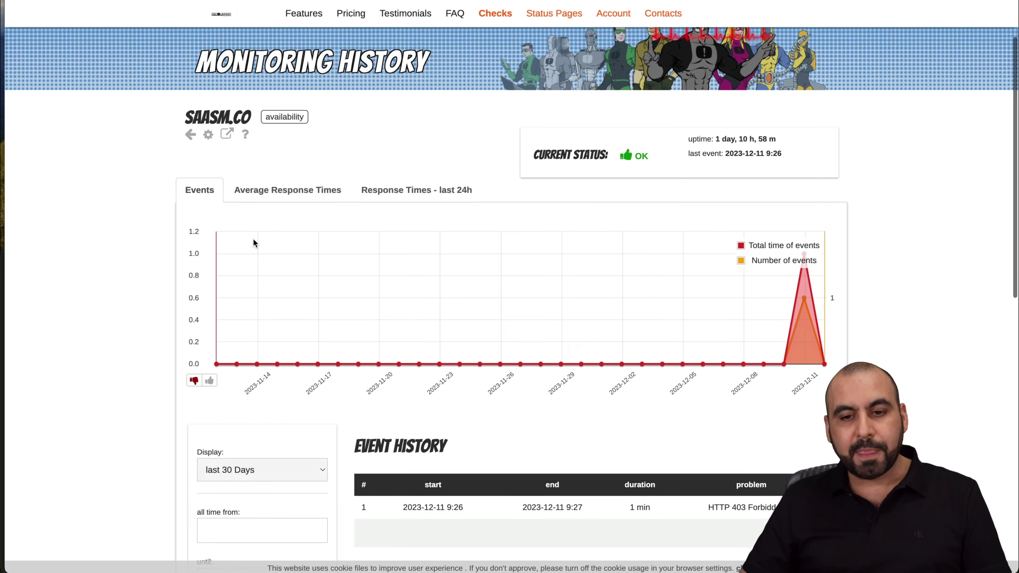
{"action": "scroll", "coordinate": [253, 238], "scroll_direction": "down", "scroll_amount": 1}
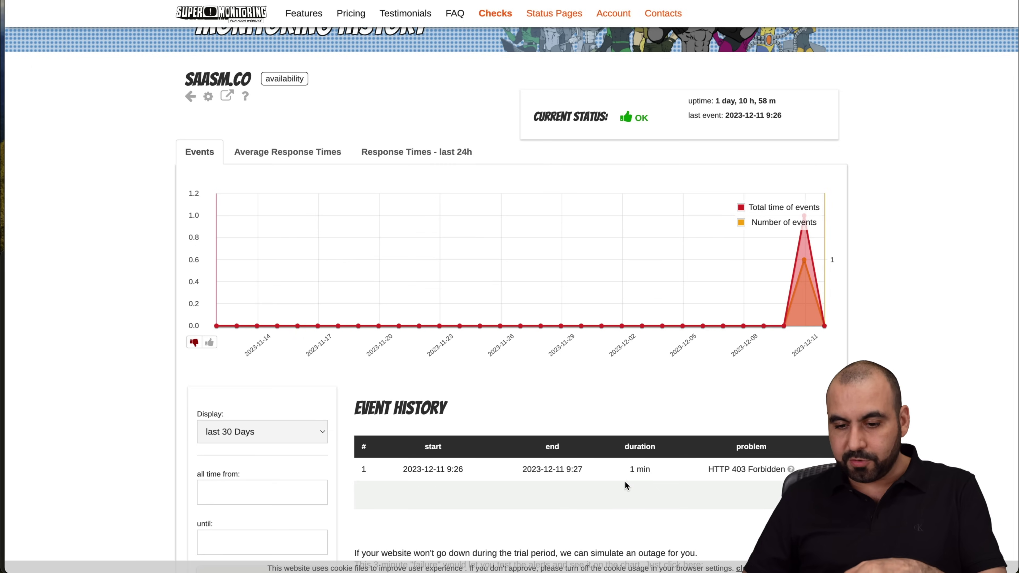
{"action": "left_click_drag", "start_coordinate": [637, 472], "coordinate": [661, 473]}
{"action": "left_click", "coordinate": [756, 471]}
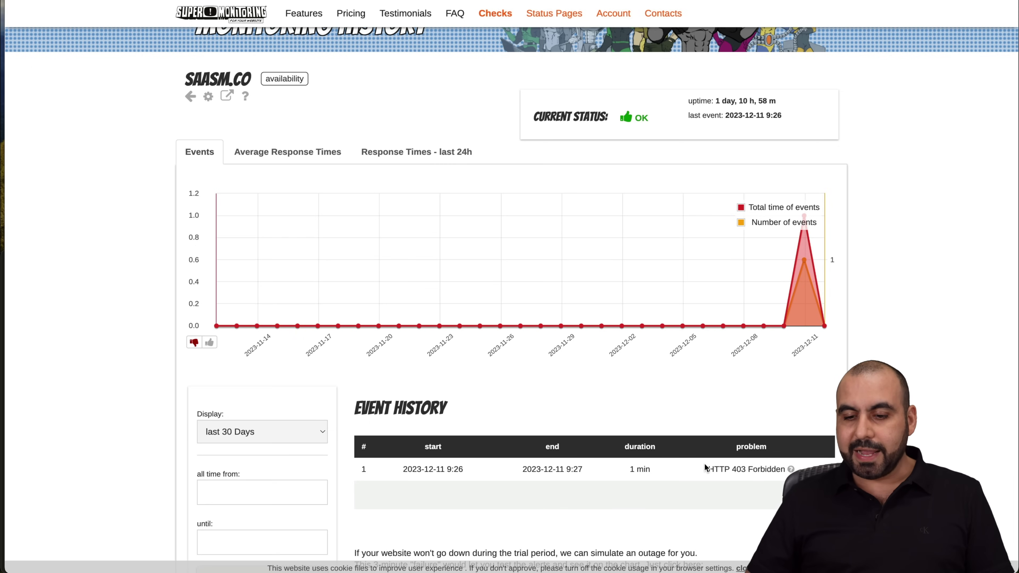
{"action": "scroll", "coordinate": [756, 380], "scroll_direction": "down", "scroll_amount": 4}
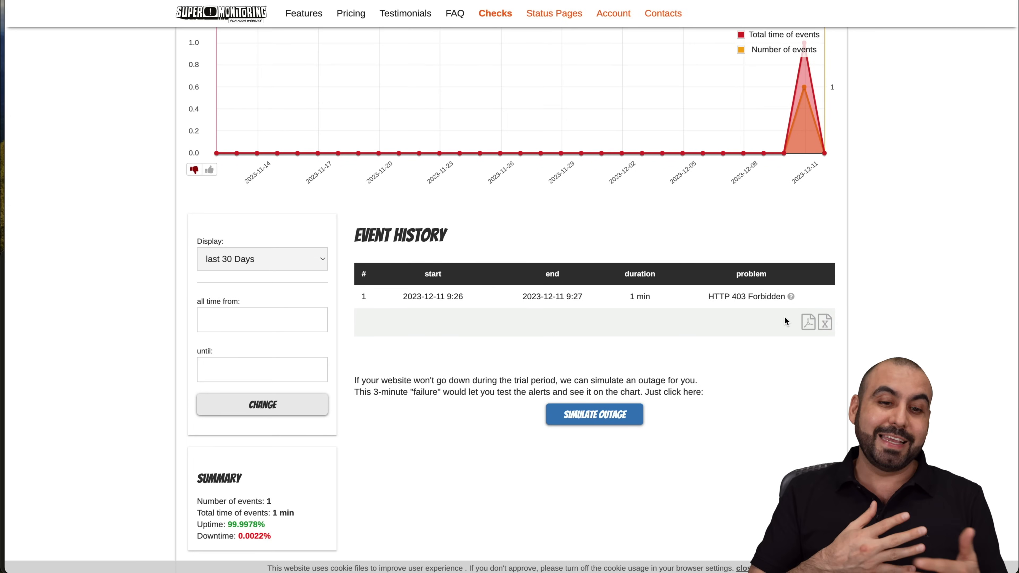
{"action": "scroll", "coordinate": [785, 321], "scroll_direction": "down", "scroll_amount": 1}
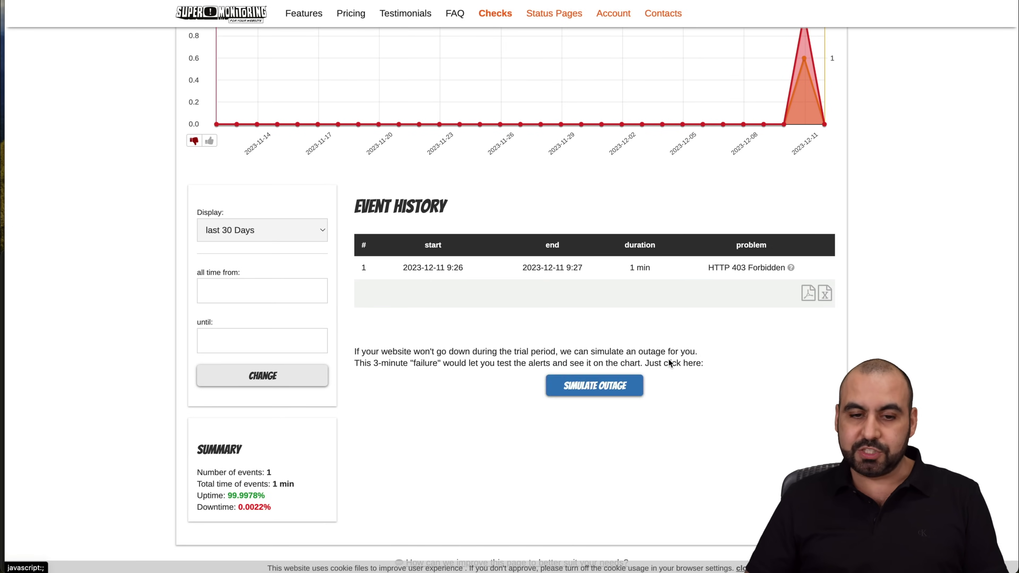
{"action": "left_click", "coordinate": [549, 392]}
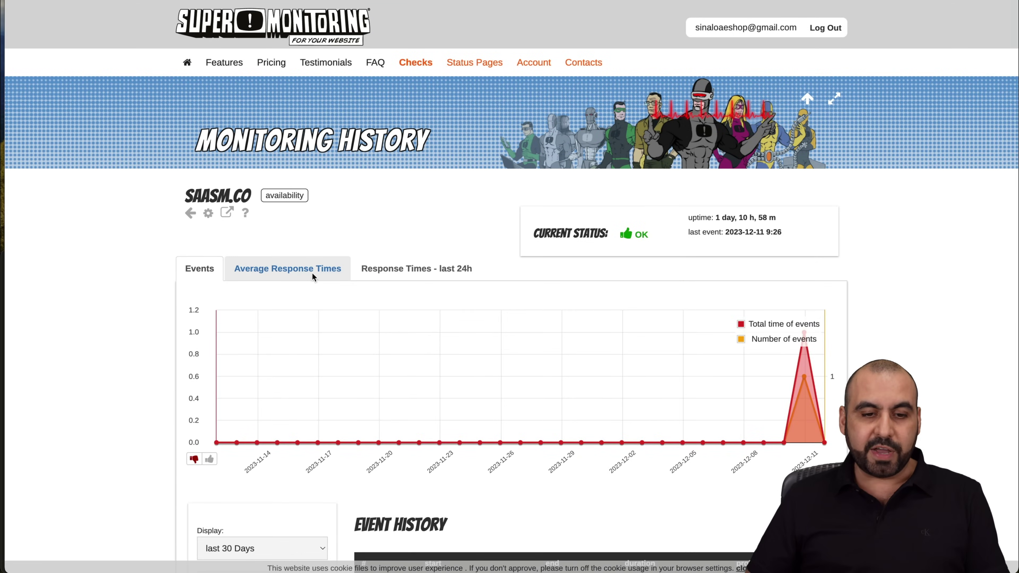
View saasm.co's average and last-24h response time charts, then open its configuration
{"action": "left_click", "coordinate": [312, 274]}
{"action": "scroll", "coordinate": [311, 273], "scroll_direction": "down", "scroll_amount": 3}
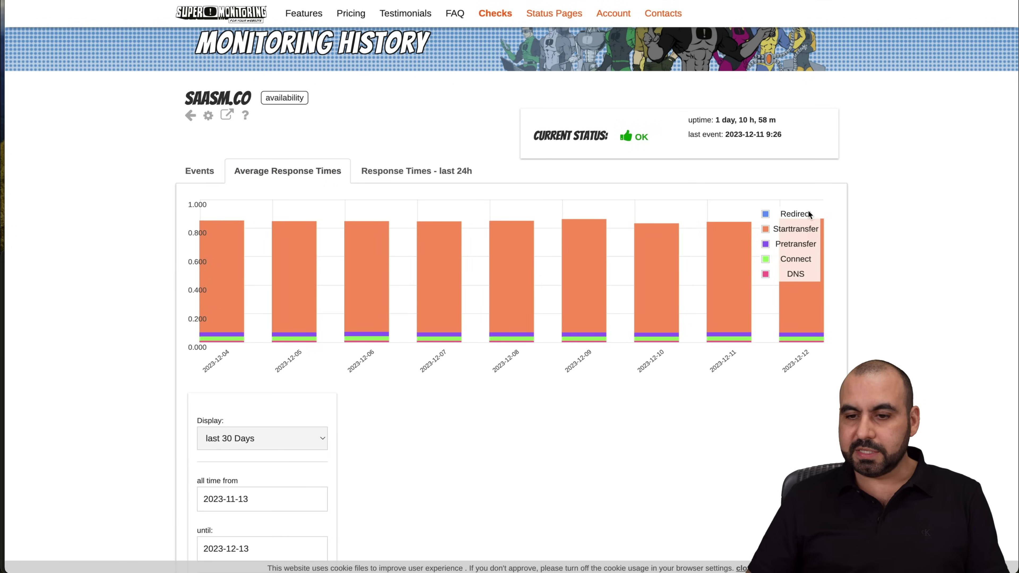
{"action": "left_click", "coordinate": [422, 164]}
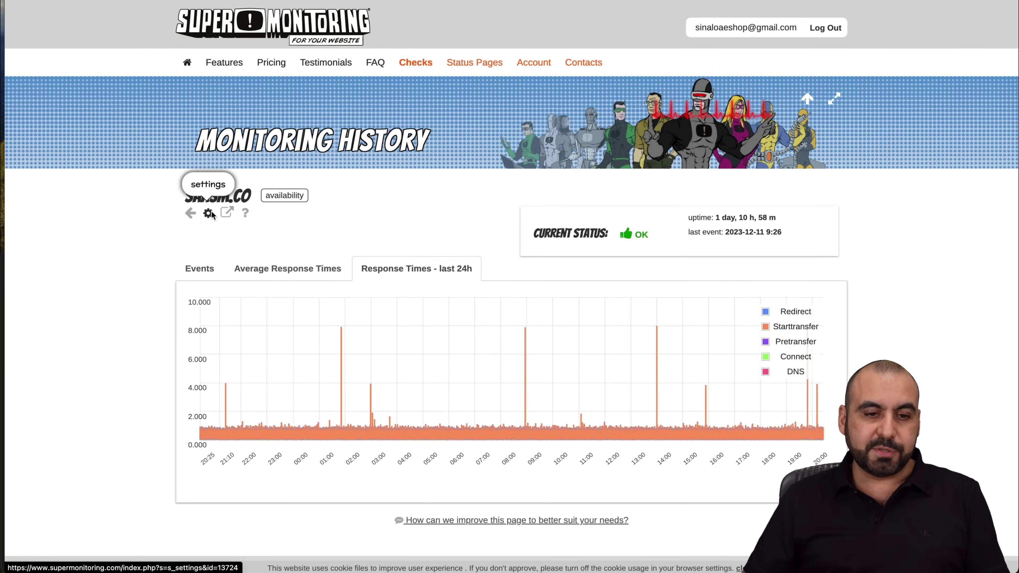
{"action": "left_click", "coordinate": [209, 213]}
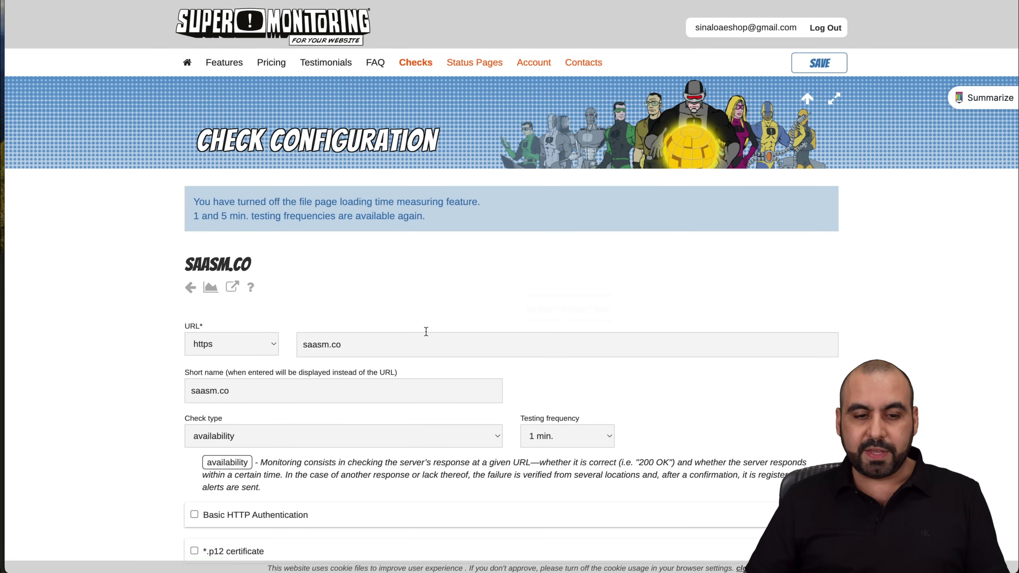
Check the testing frequency options, keep 1 min., and go back to Checks
{"action": "scroll", "coordinate": [426, 330], "scroll_direction": "down", "scroll_amount": 5}
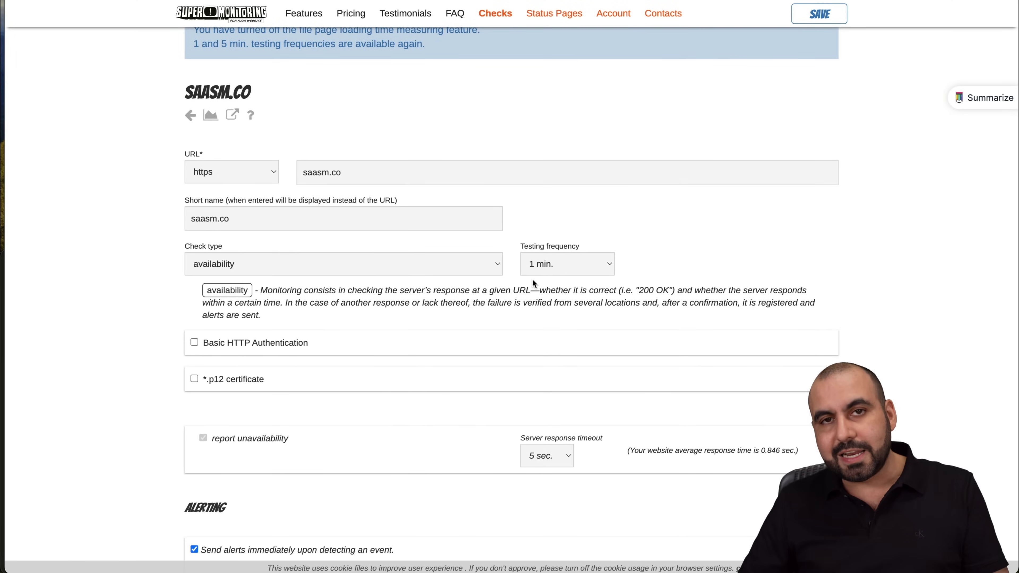
{"action": "left_click", "coordinate": [585, 265]}
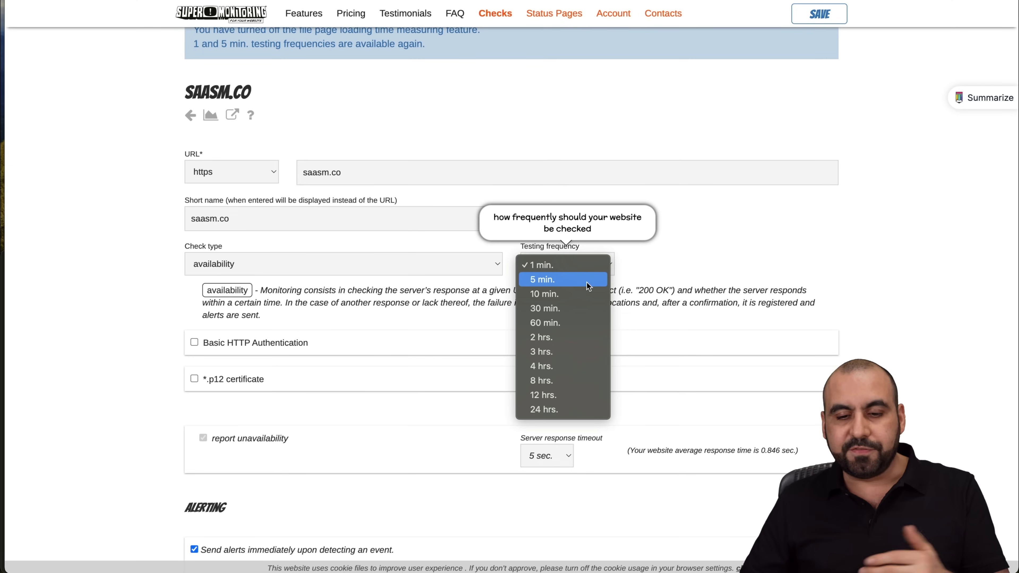
{"action": "left_click", "coordinate": [501, 143]}
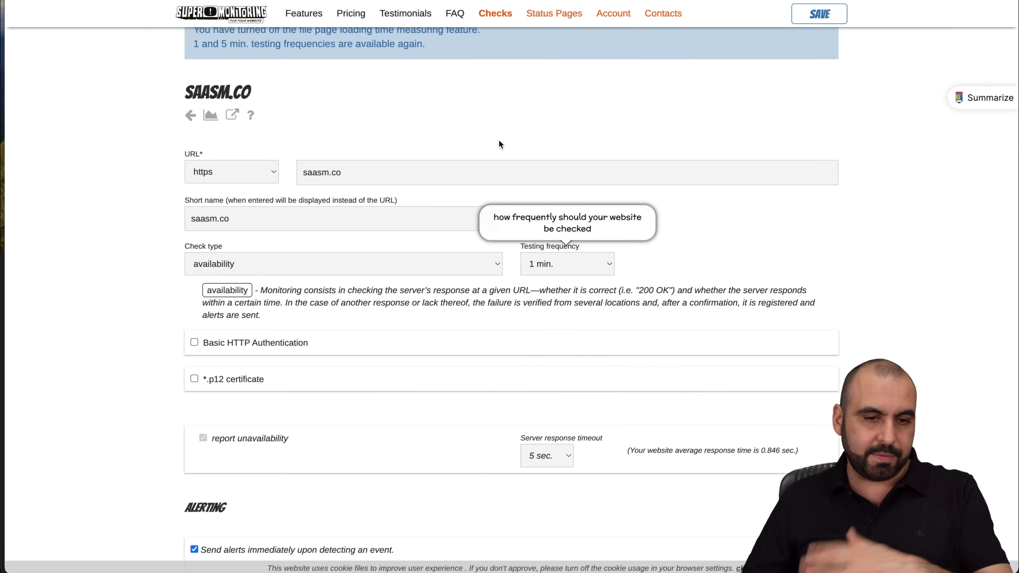
{"action": "scroll", "coordinate": [500, 142], "scroll_direction": "up", "scroll_amount": 5}
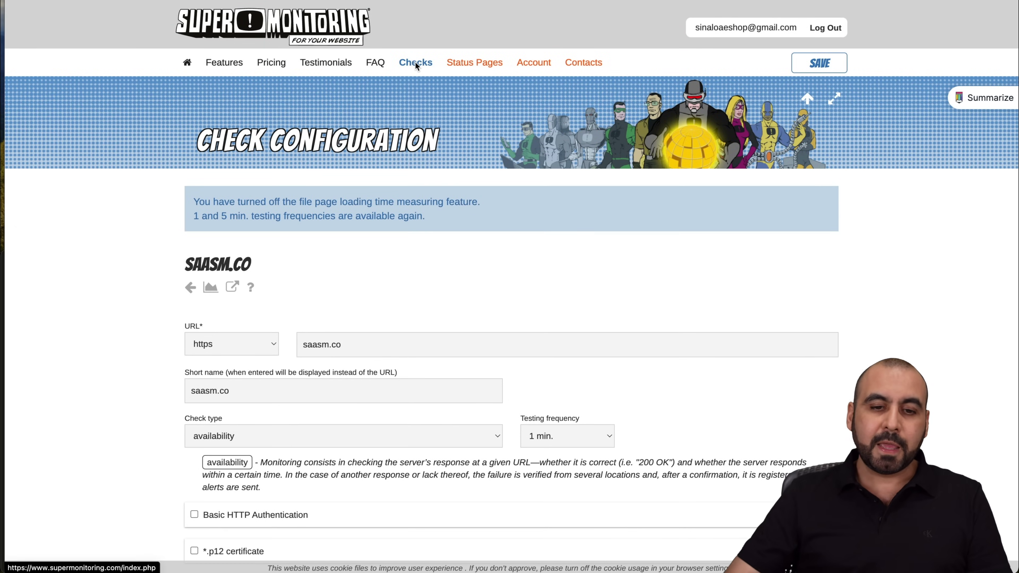
{"action": "left_click", "coordinate": [412, 62]}
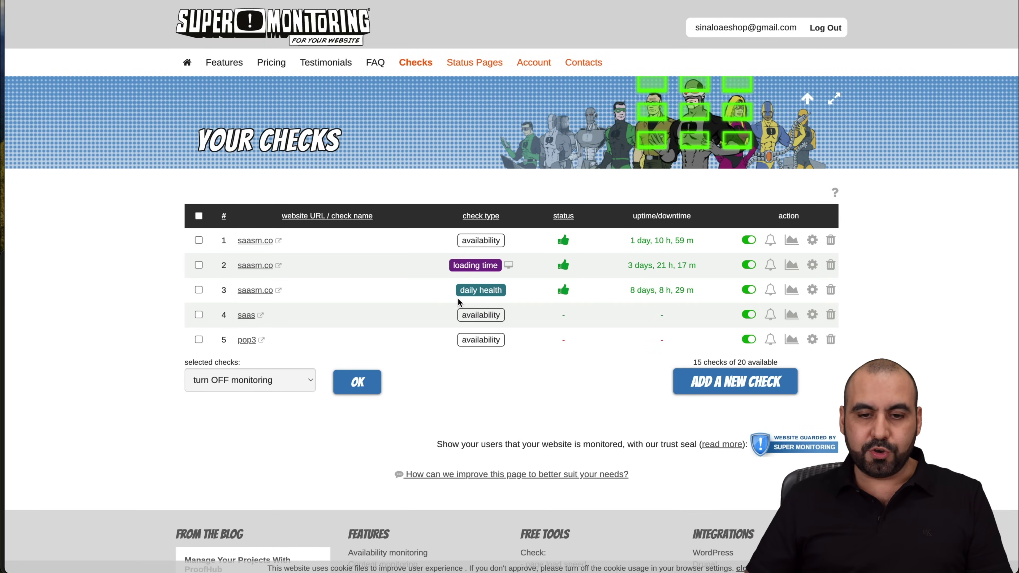
View the saasm.co loading time check's daily average loading times chart
{"action": "left_click", "coordinate": [258, 265]}
{"action": "scroll", "coordinate": [379, 426], "scroll_direction": "down", "scroll_amount": 3}
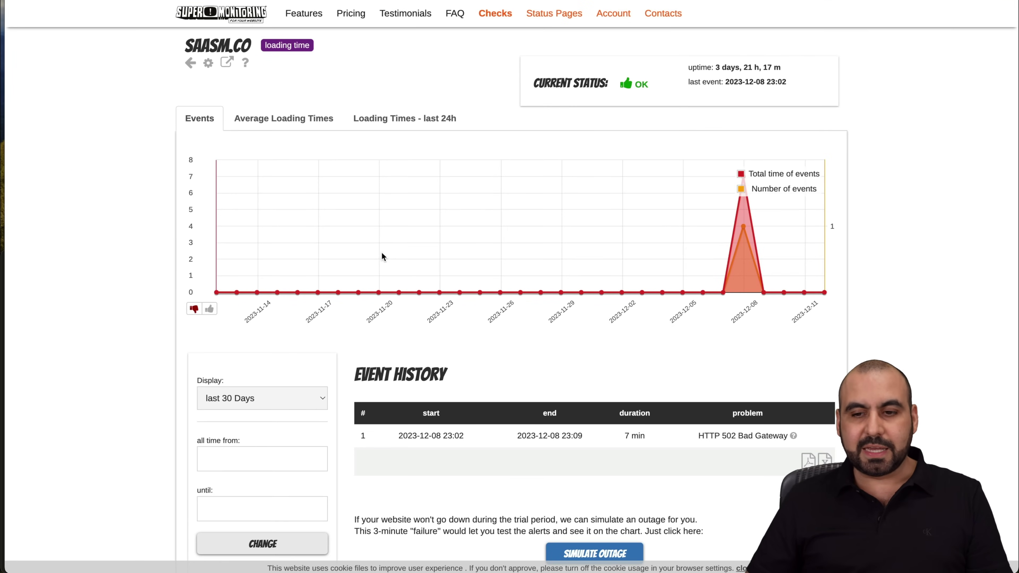
{"action": "left_click", "coordinate": [312, 119]}
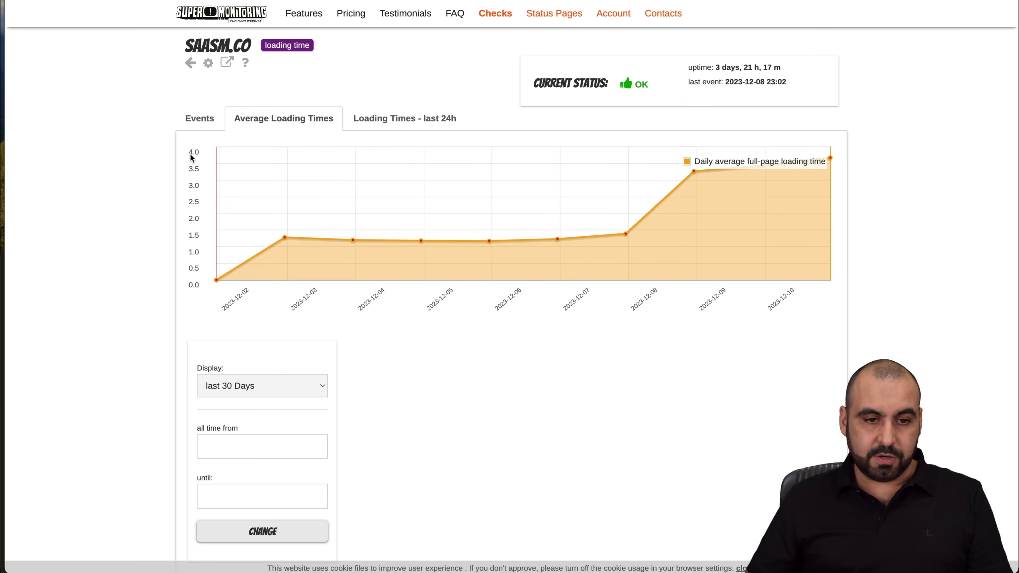
{"action": "scroll", "coordinate": [657, 247], "scroll_direction": "down", "scroll_amount": 4}
{"action": "scroll", "coordinate": [651, 328], "scroll_direction": "up", "scroll_amount": 7}
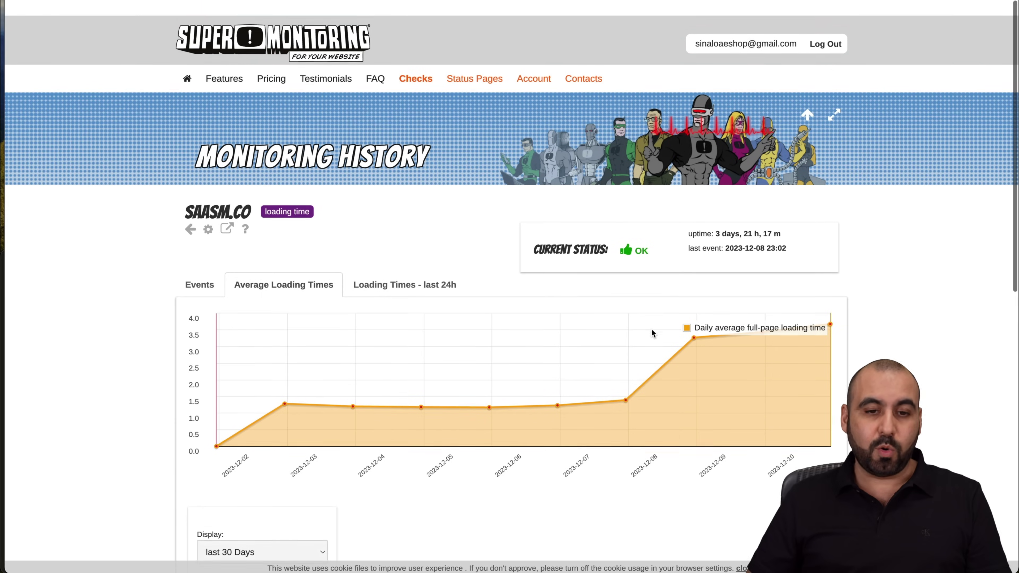
{"action": "left_click", "coordinate": [408, 64]}
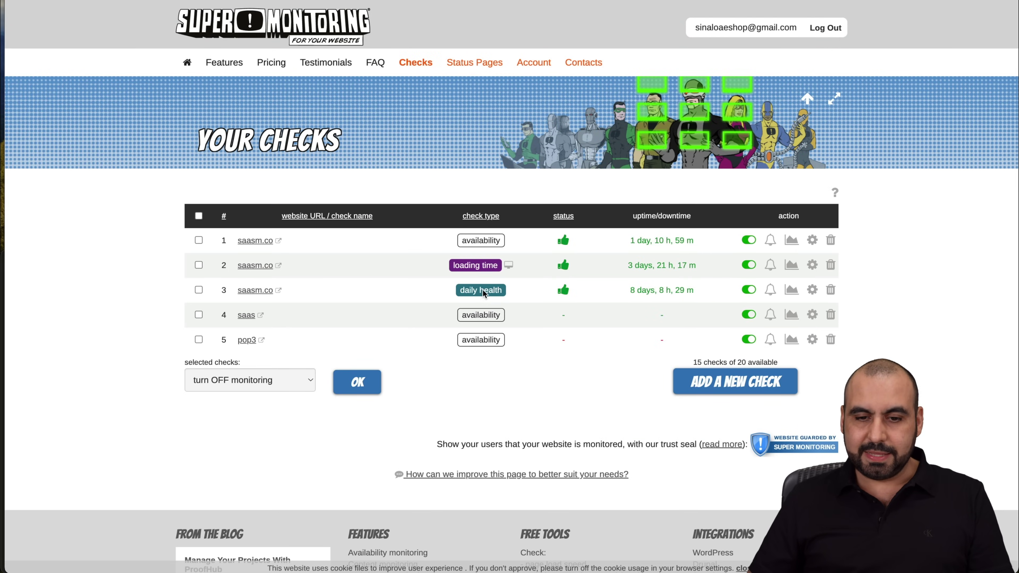
Look over the saasm.co daily health check history, then go to Status Pages
{"action": "left_click", "coordinate": [260, 292]}
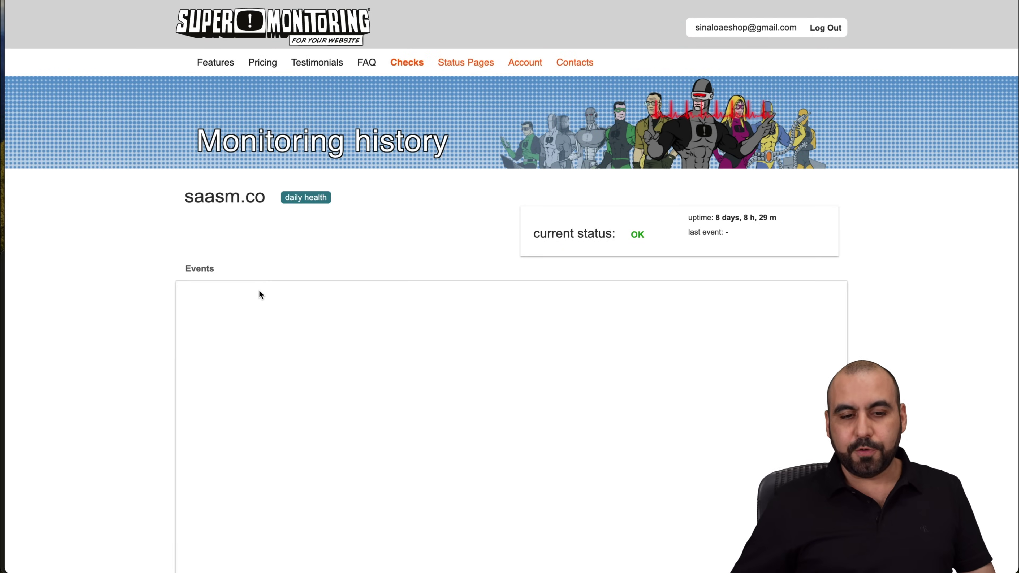
{"action": "scroll", "coordinate": [416, 269], "scroll_direction": "down", "scroll_amount": 2}
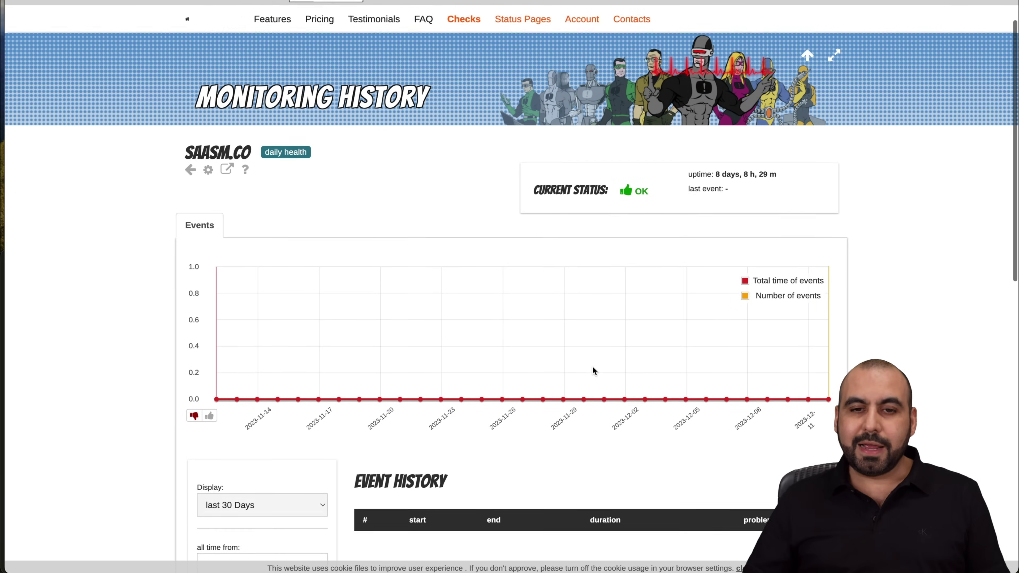
{"action": "scroll", "coordinate": [593, 368], "scroll_direction": "up", "scroll_amount": 3}
{"action": "left_click", "coordinate": [464, 65]}
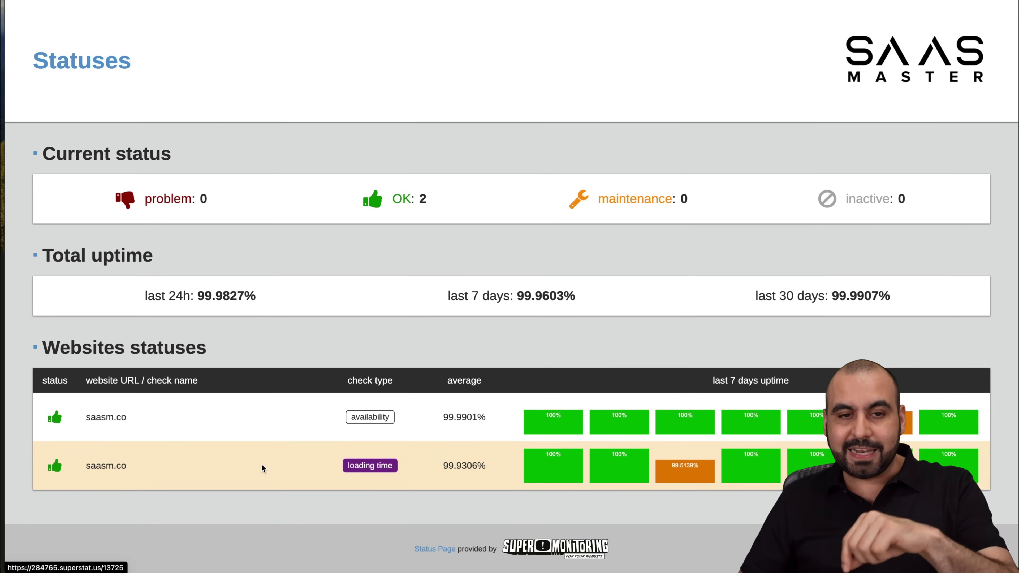
{"action": "key", "text": "ctrl+w"}
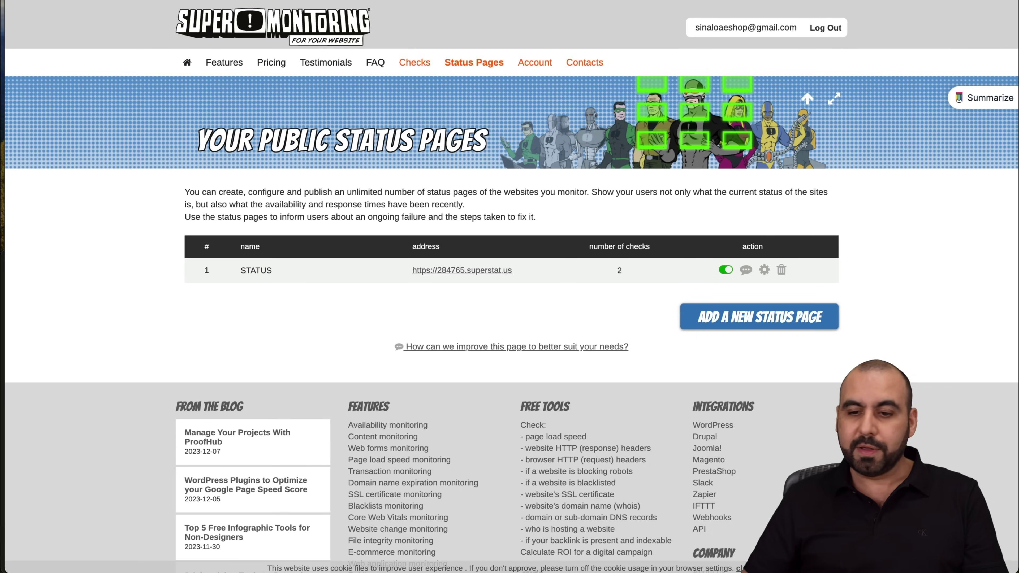
Begin a new status page, keeping its language set to auto
{"action": "left_click", "coordinate": [716, 318]}
{"action": "scroll", "coordinate": [717, 320], "scroll_direction": "down", "scroll_amount": 3}
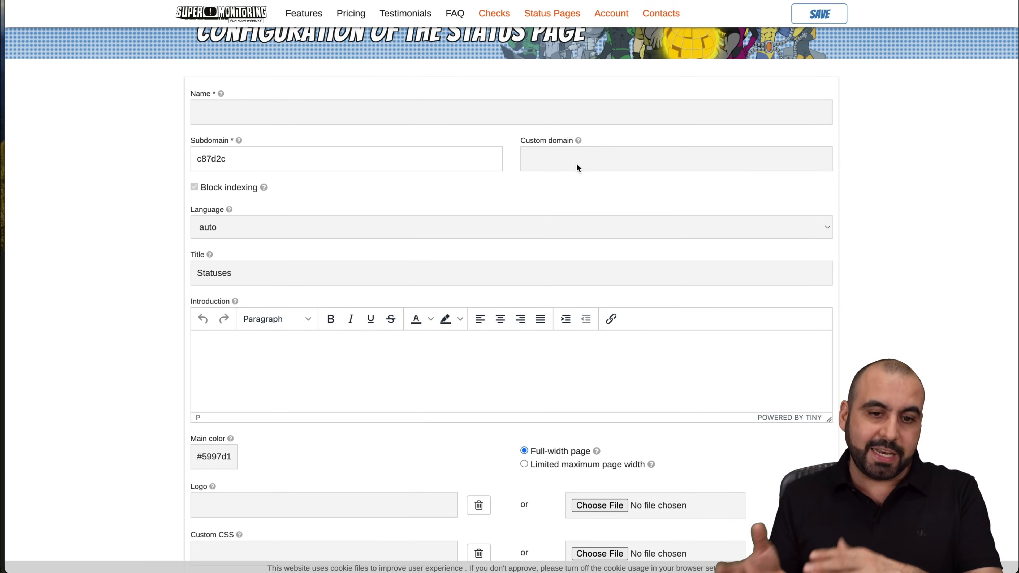
{"action": "left_click", "coordinate": [230, 229]}
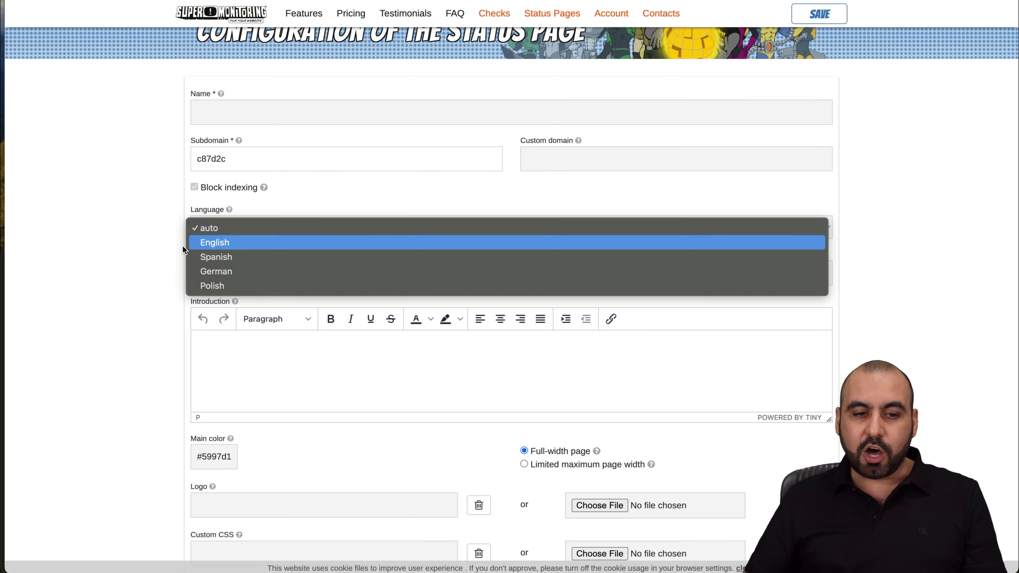
{"action": "left_click", "coordinate": [148, 242]}
{"action": "left_click", "coordinate": [244, 345]}
Include the saasm.co availability, saasm.co loading time and saas checks on the page
{"action": "scroll", "coordinate": [244, 359], "scroll_direction": "down", "scroll_amount": 8}
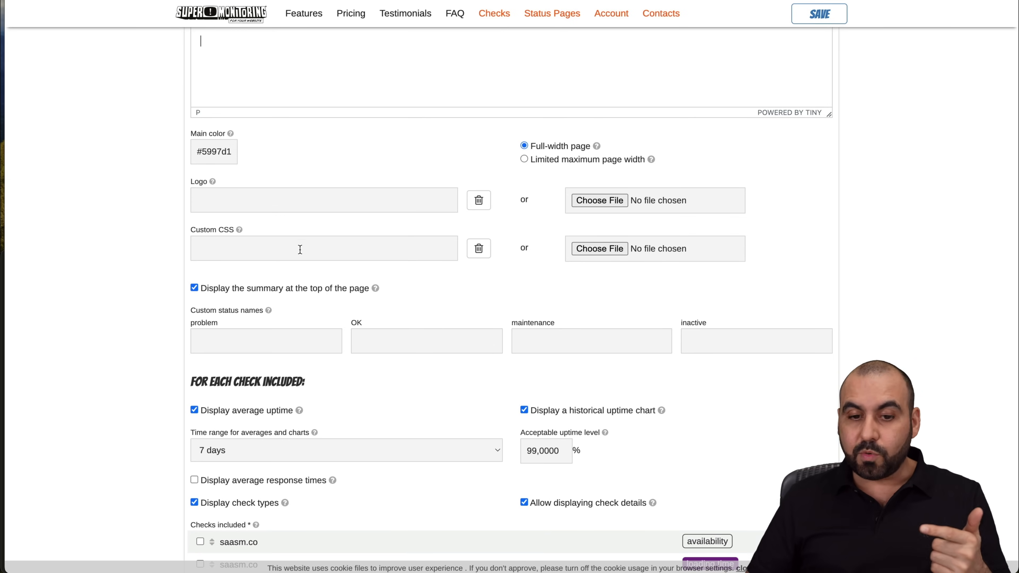
{"action": "scroll", "coordinate": [314, 279], "scroll_direction": "down", "scroll_amount": 1}
{"action": "scroll", "coordinate": [314, 277], "scroll_direction": "down", "scroll_amount": 1}
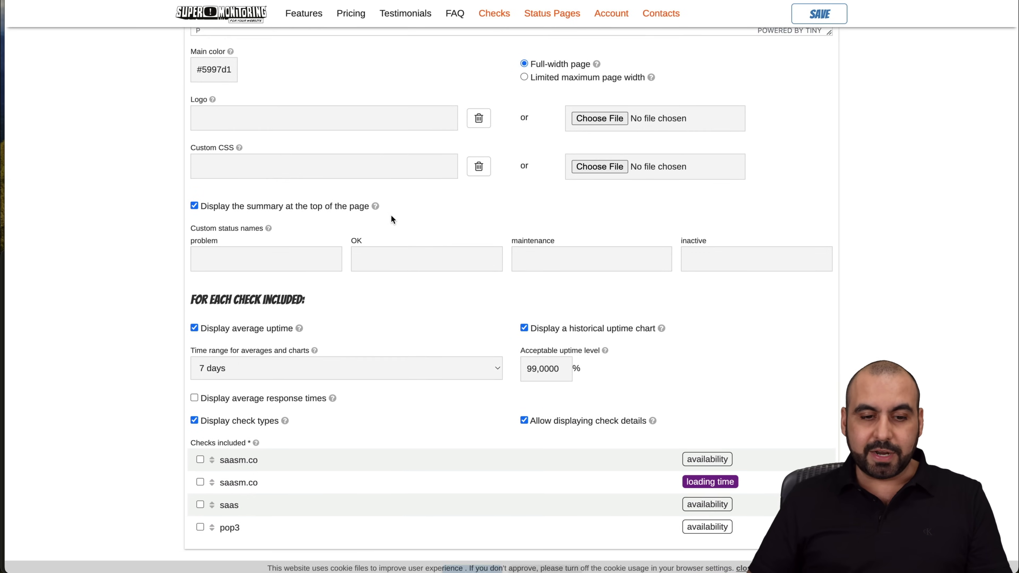
{"action": "scroll", "coordinate": [392, 218], "scroll_direction": "down", "scroll_amount": 4}
{"action": "scroll", "coordinate": [391, 219], "scroll_direction": "down", "scroll_amount": 1}
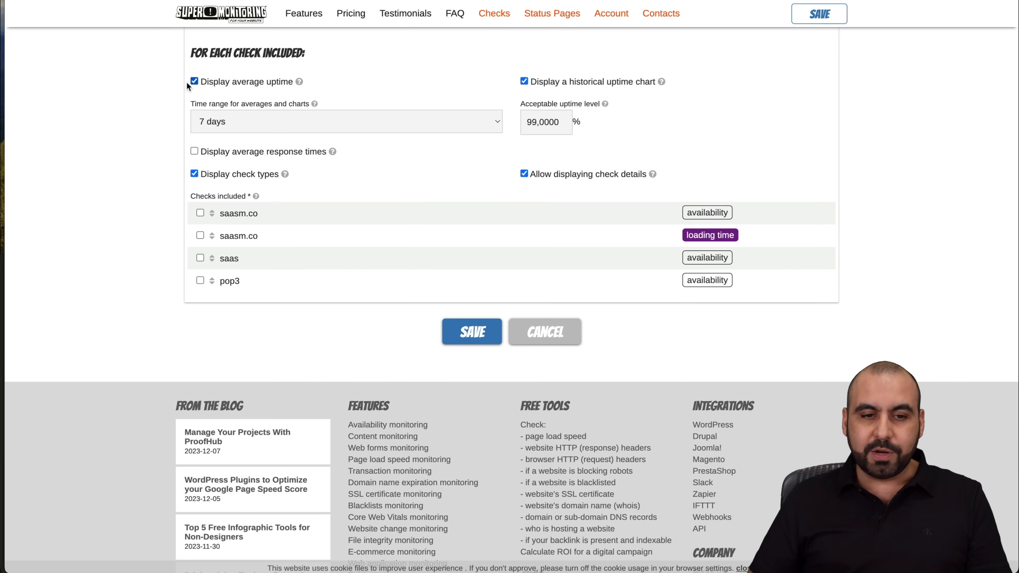
{"action": "left_click", "coordinate": [200, 213]}
{"action": "left_click", "coordinate": [200, 235]}
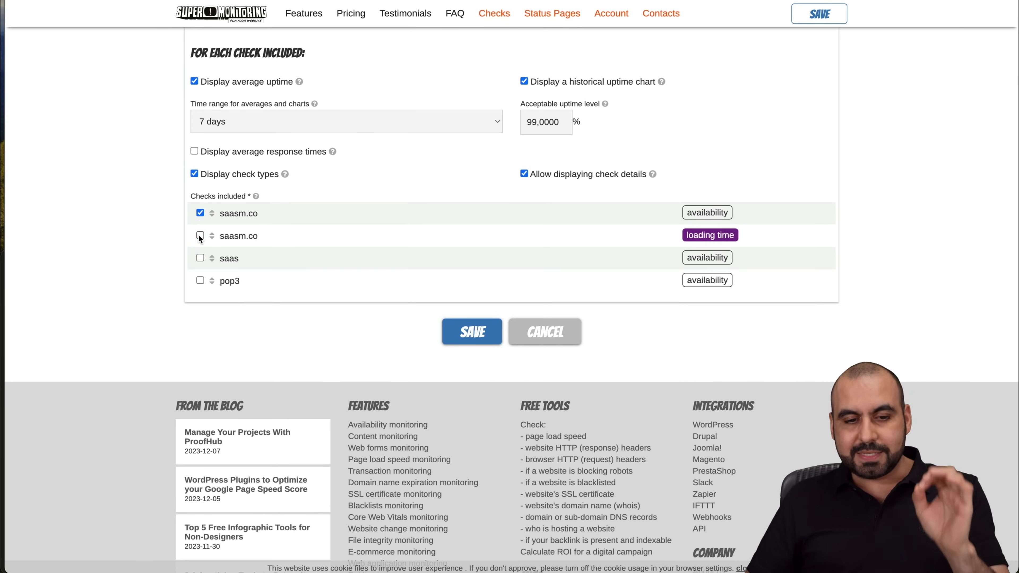
{"action": "left_click", "coordinate": [200, 259]}
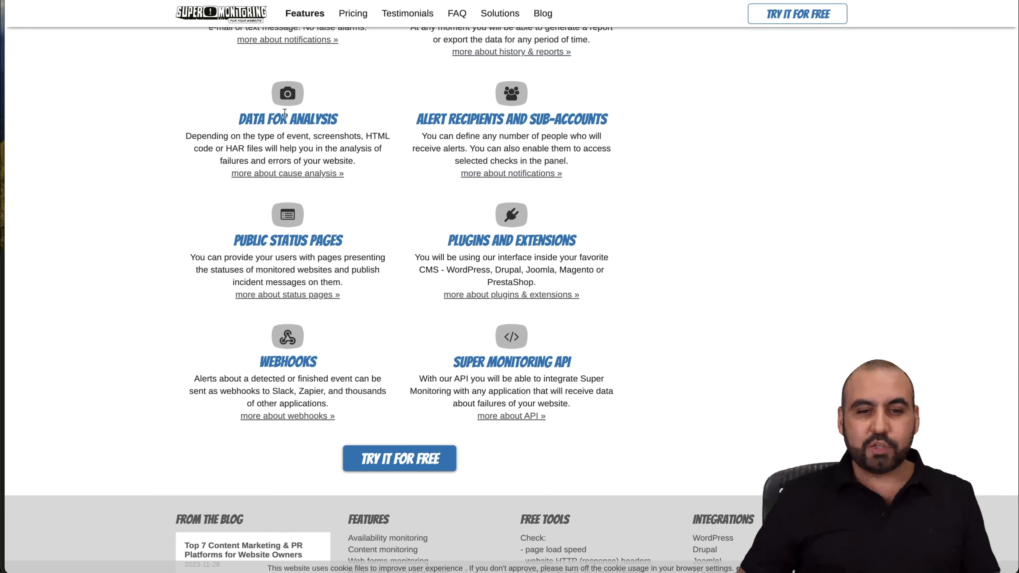
Scroll to the top of the Website and Server Monitoring Features page
{"action": "scroll", "coordinate": [284, 113], "scroll_direction": "up", "scroll_amount": 15}
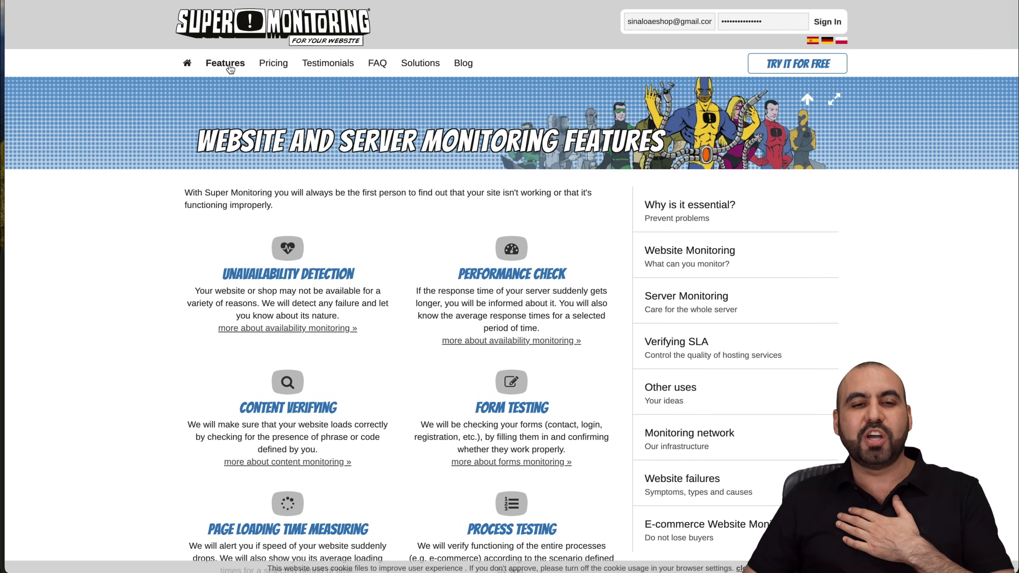
{"action": "scroll", "coordinate": [395, 217], "scroll_direction": "down", "scroll_amount": 3}
{"action": "scroll", "coordinate": [393, 222], "scroll_direction": "down", "scroll_amount": 4}
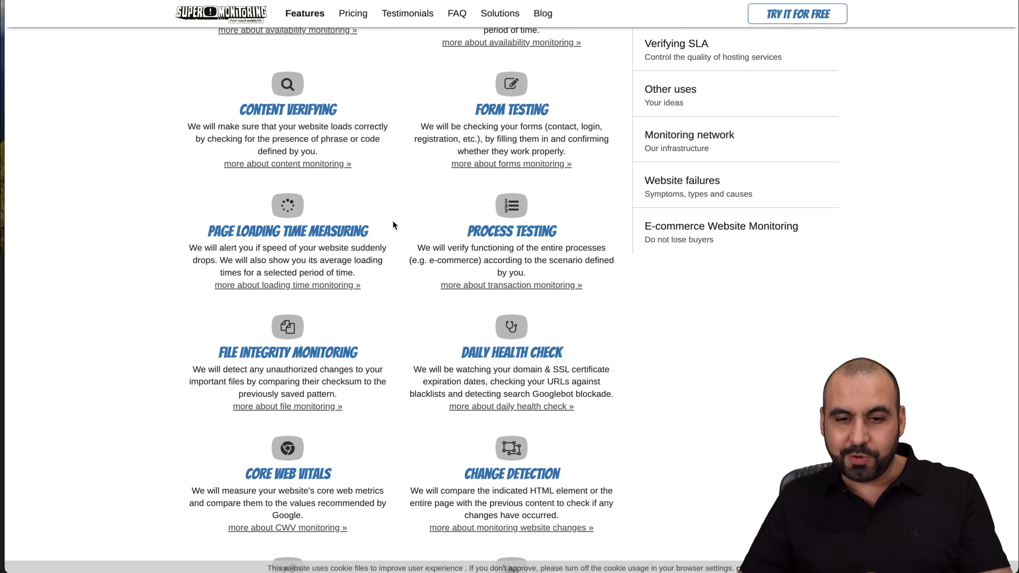
{"action": "scroll", "coordinate": [392, 222], "scroll_direction": "down", "scroll_amount": 5}
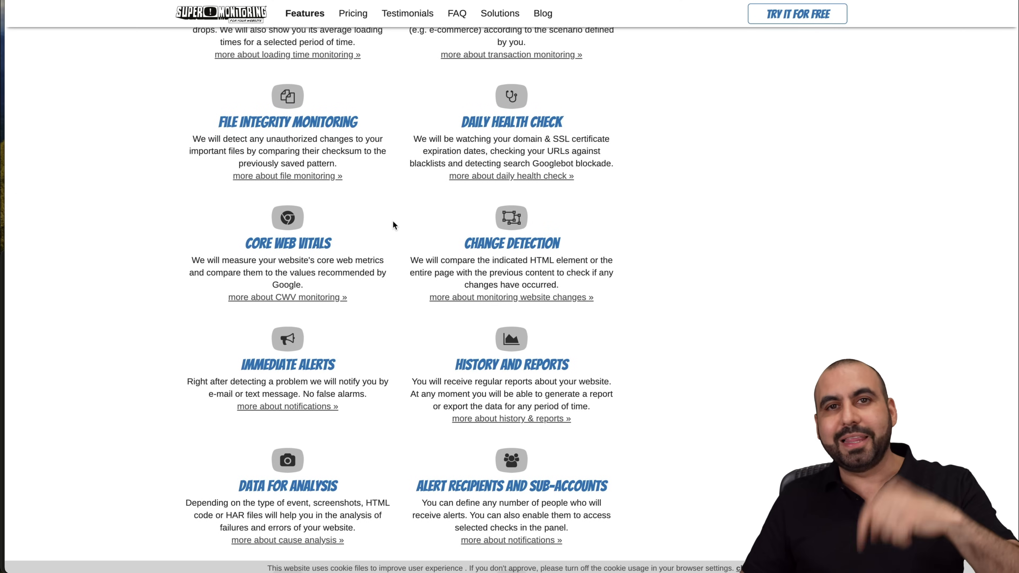